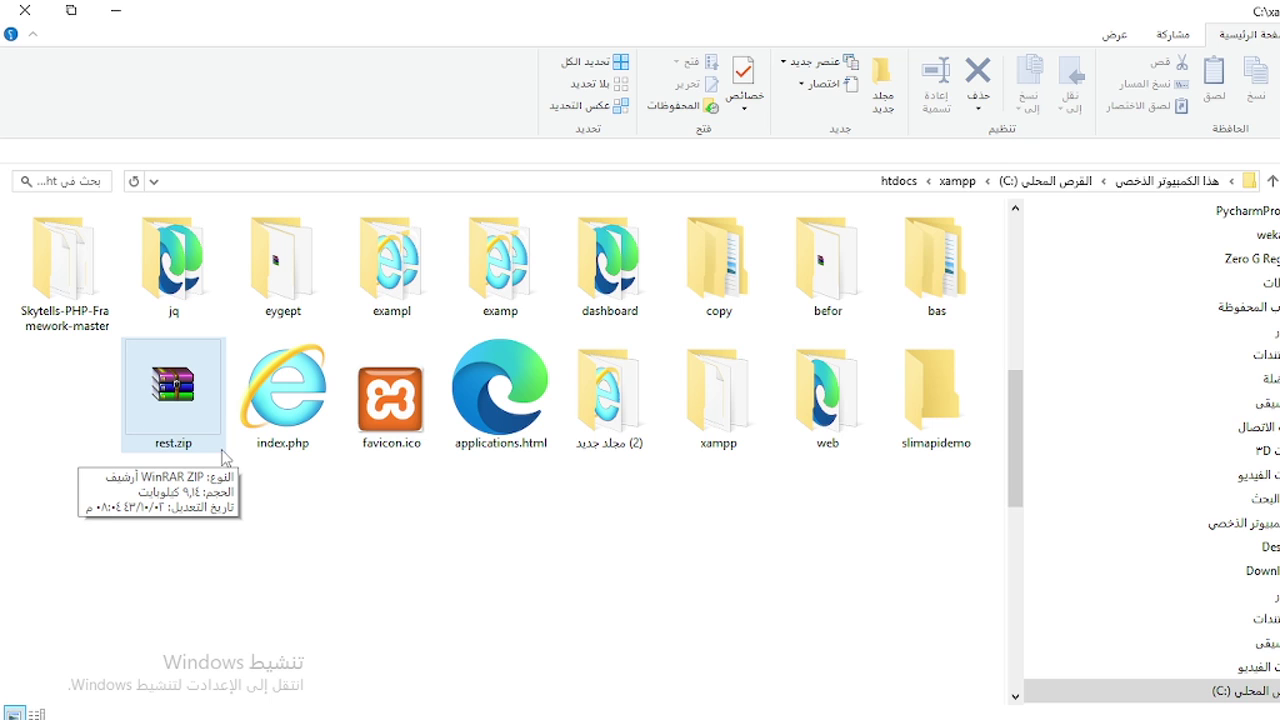
- Extract rest.zip directly into the current htdocs folder
{"action": "left_click", "coordinate": [176, 418]}
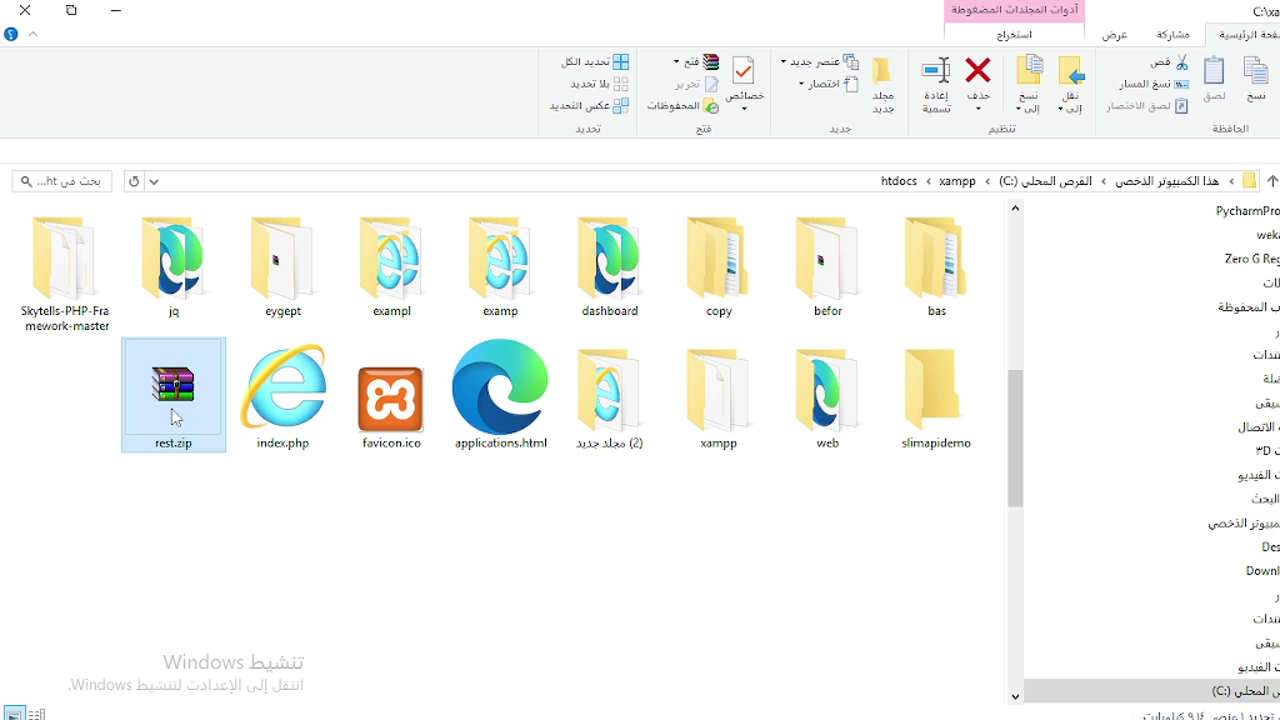
{"action": "left_click_drag", "start_coordinate": [176, 418], "coordinate": [175, 488]}
{"action": "right_click", "coordinate": [173, 446]}
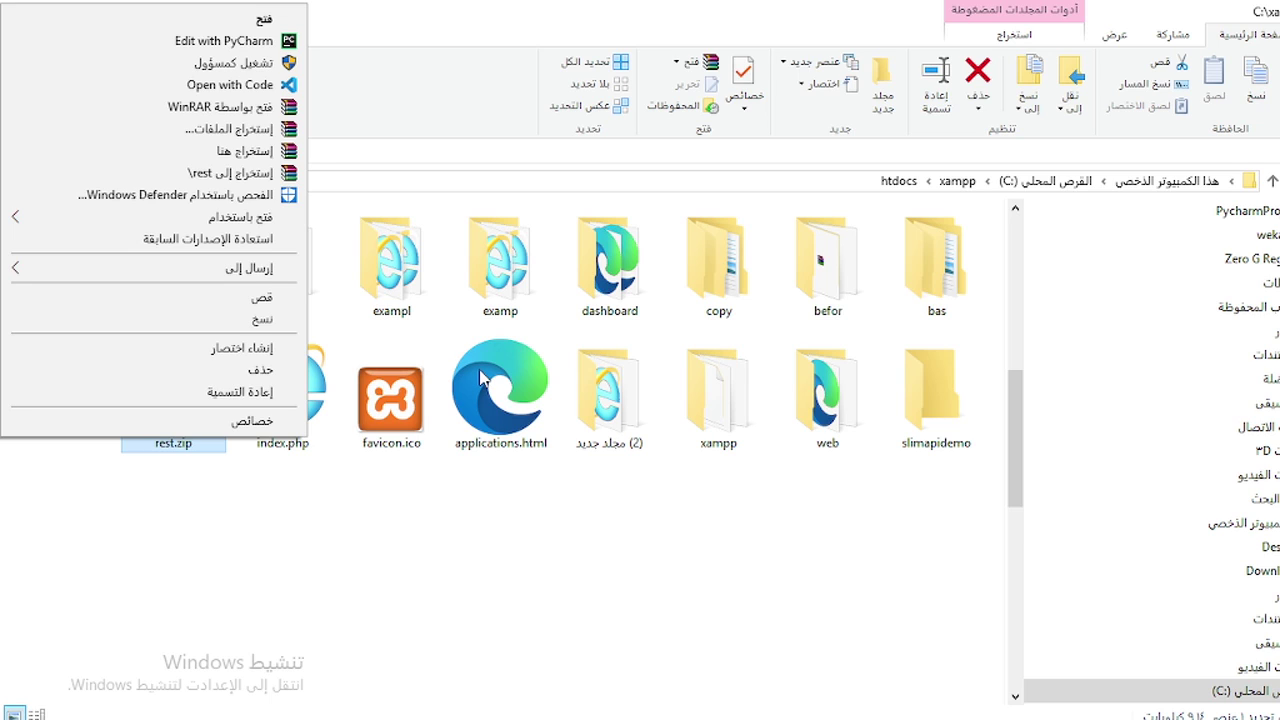
{"action": "left_click", "coordinate": [274, 155]}
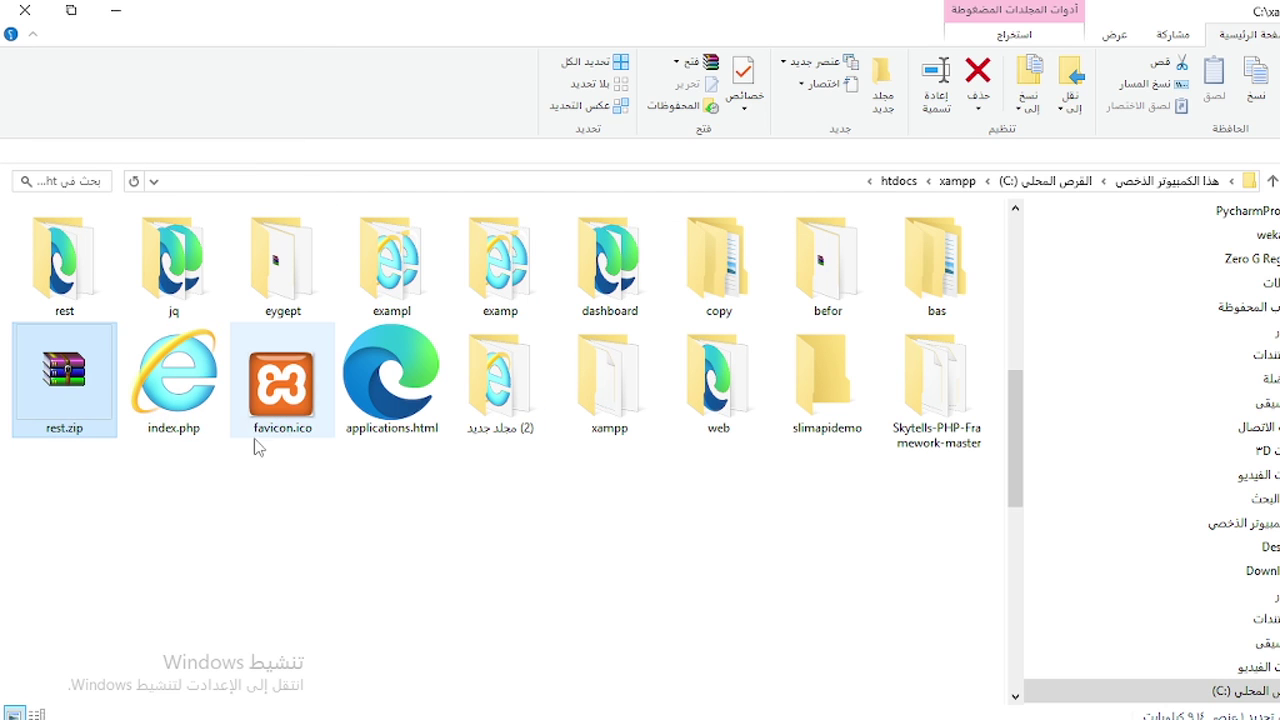
- Open restreent.sql from the extracted rest folder in Notepad
{"action": "double_click", "coordinate": [60, 300]}
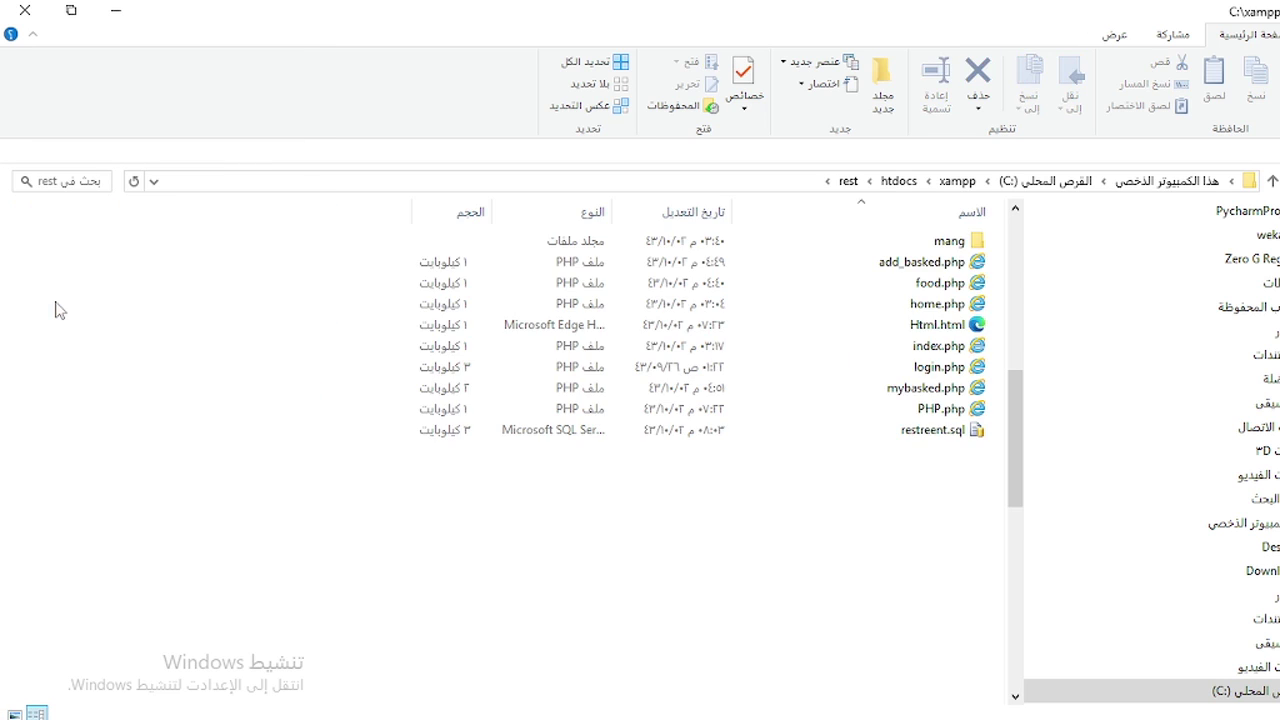
{"action": "left_click", "coordinate": [773, 432]}
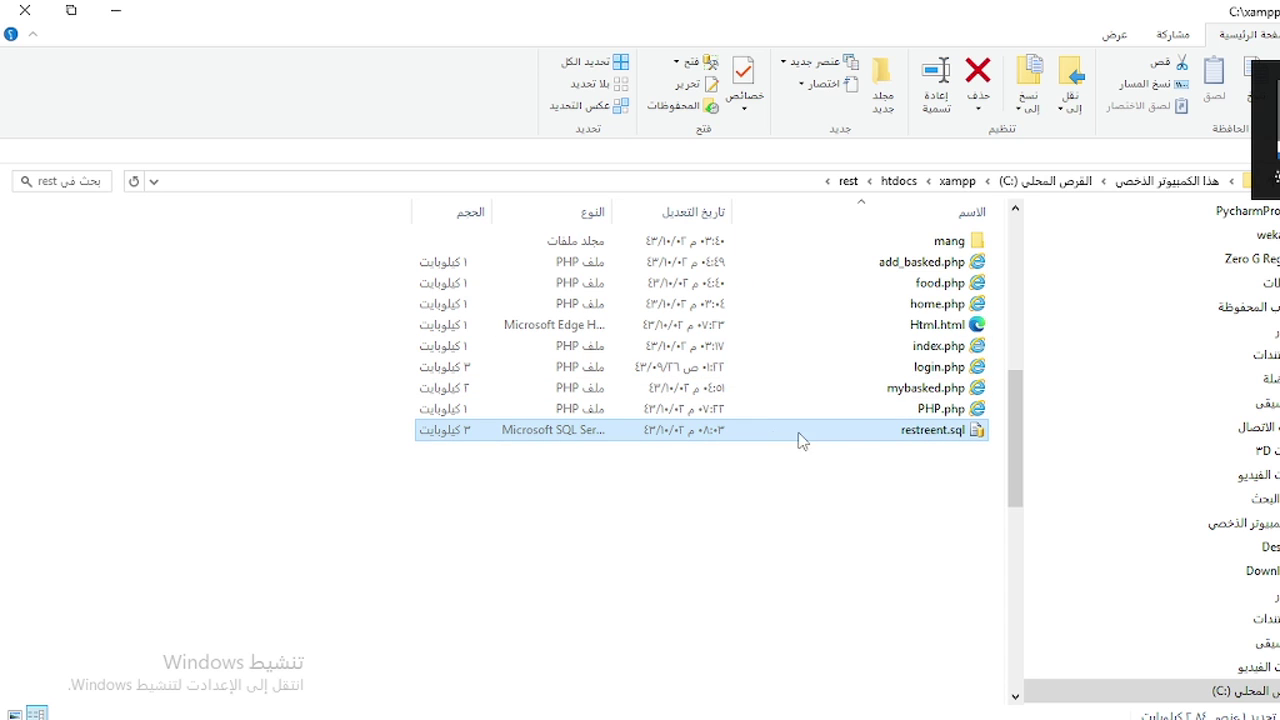
{"action": "right_click", "coordinate": [930, 432]}
{"action": "mouse_move", "coordinate": [902, 428]}
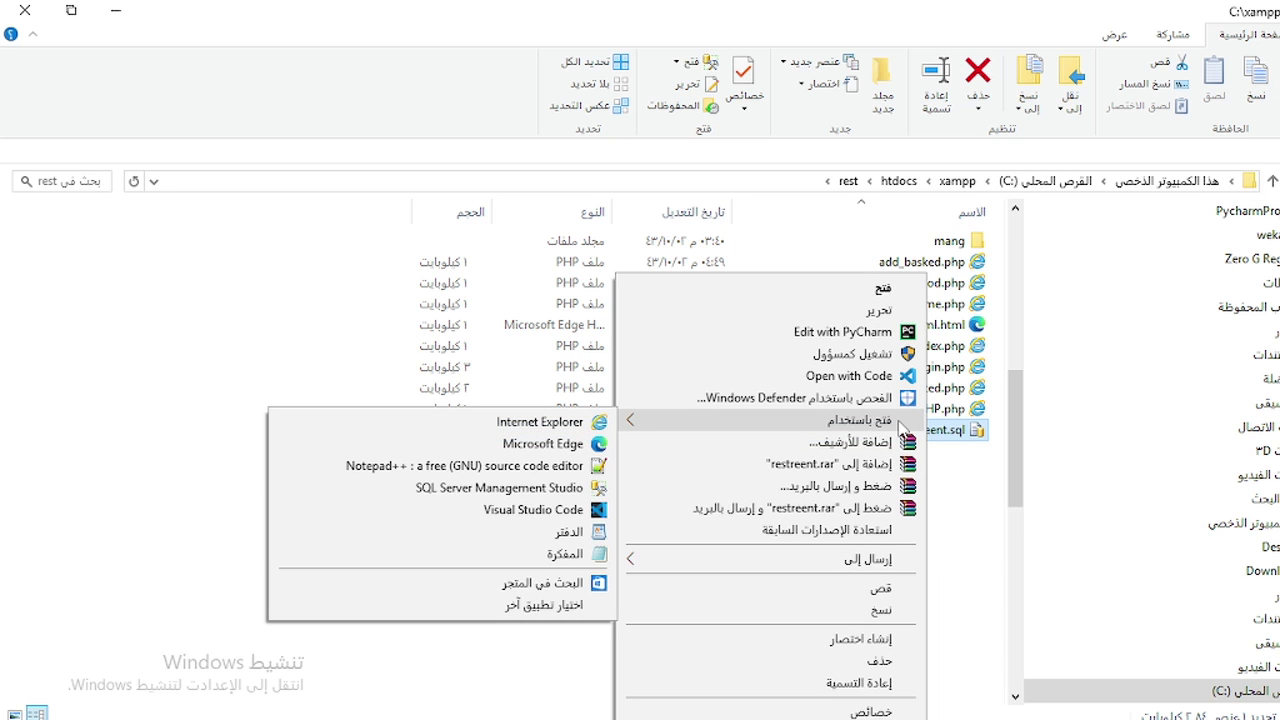
{"action": "left_click", "coordinate": [369, 550]}
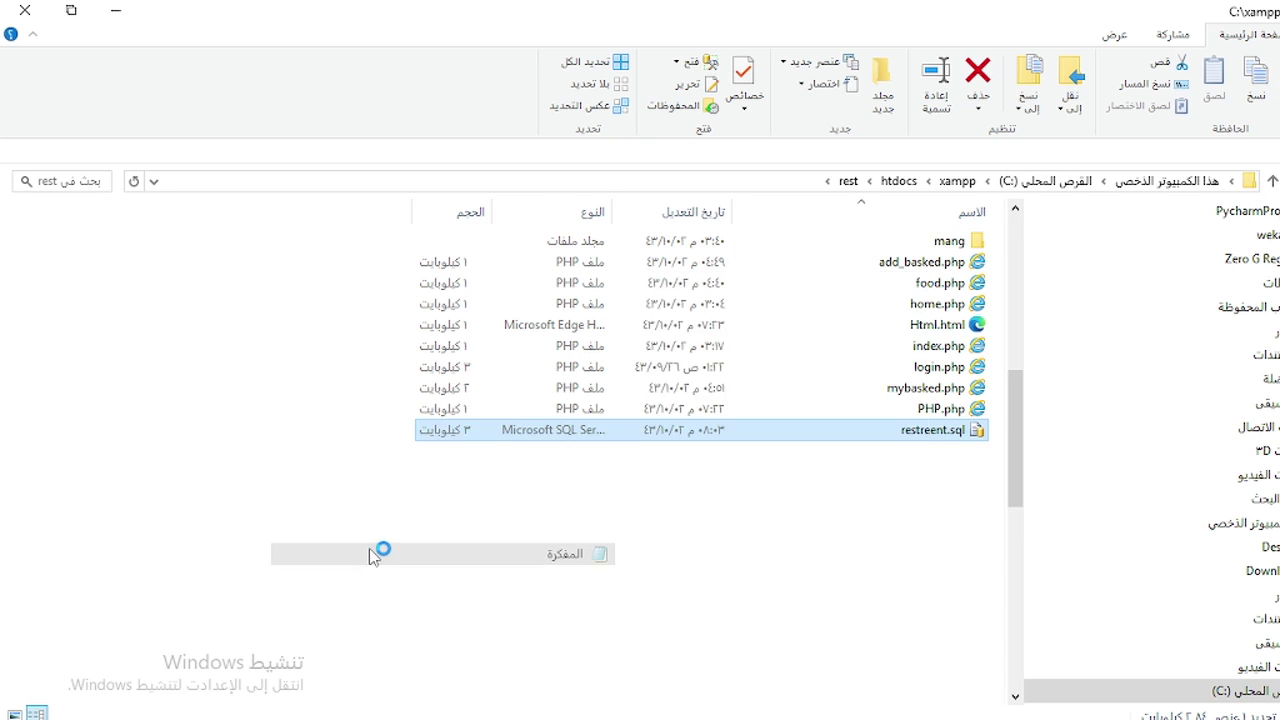
- Switch the SQL dump to left-to-right reading order, select the database name restreent in it, and minimize the file
{"action": "right_click", "coordinate": [881, 241]}
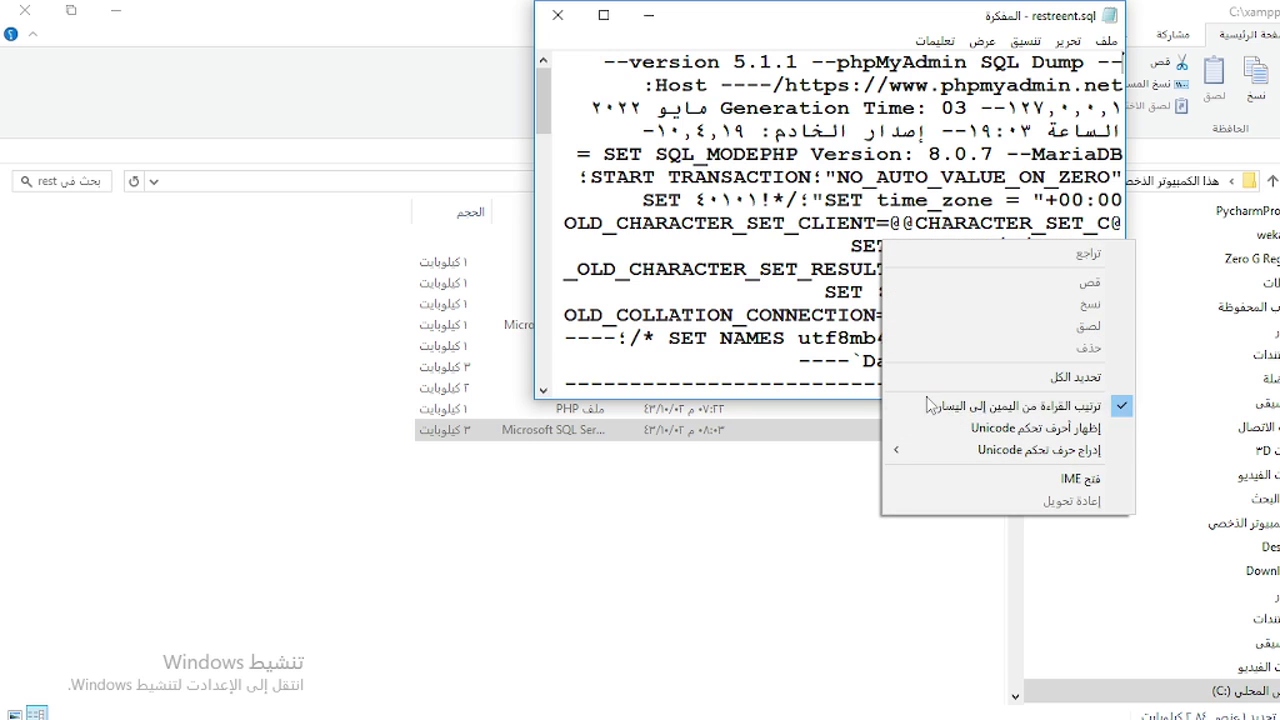
{"action": "left_click", "coordinate": [930, 420]}
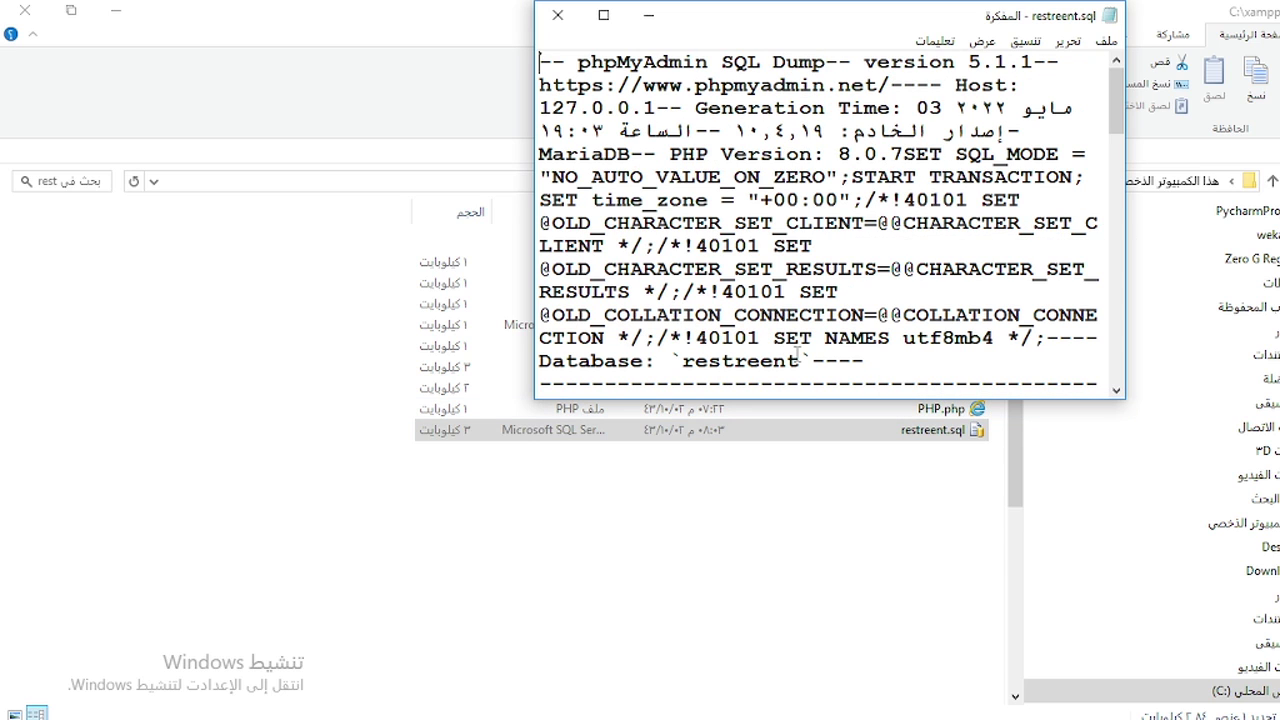
{"action": "left_click_drag", "start_coordinate": [801, 361], "coordinate": [687, 369]}
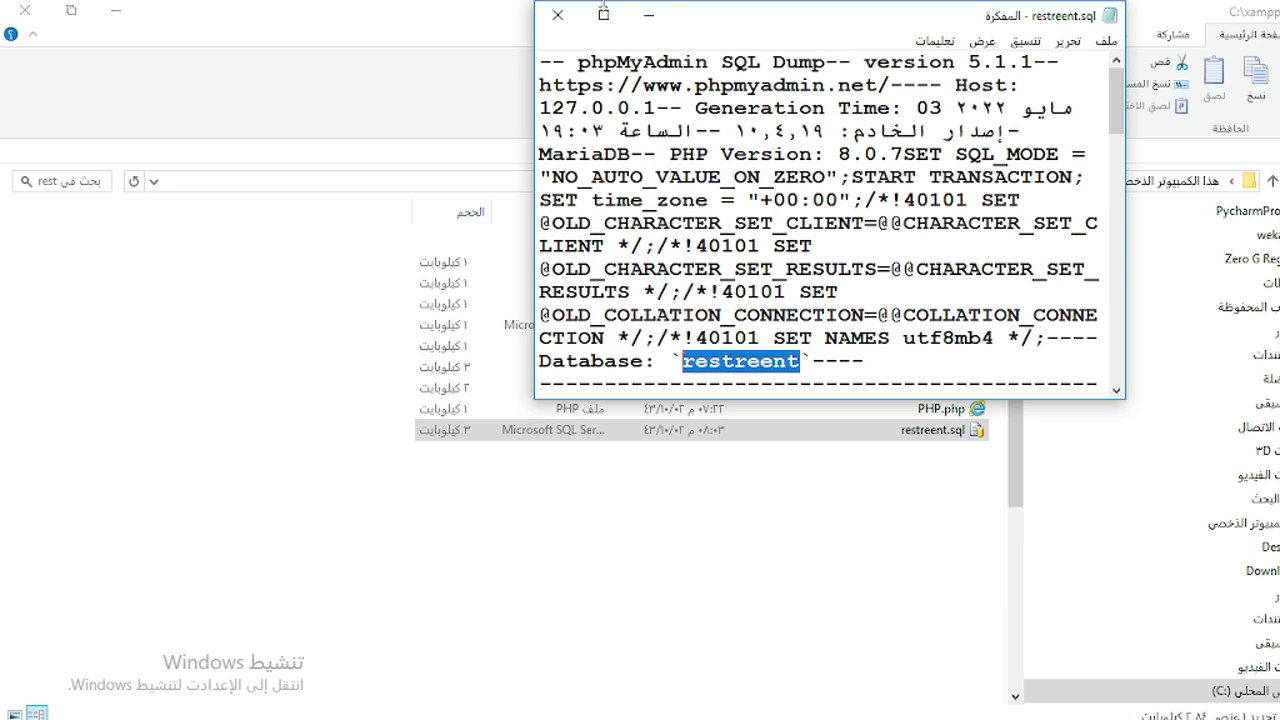
{"action": "left_click", "coordinate": [649, 15]}
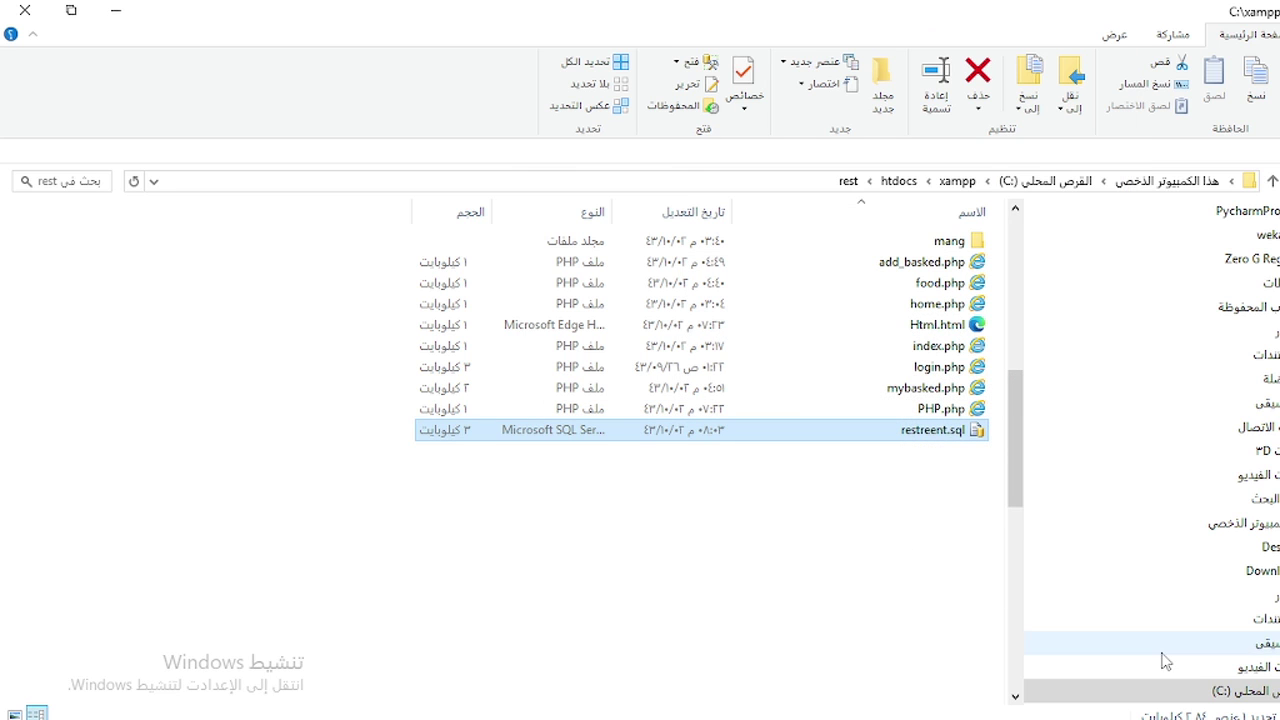
- Switch to phpMyAdmin in the browser, filter the database list by "res" and open the restreent database
{"action": "left_click", "coordinate": [1157, 705]}
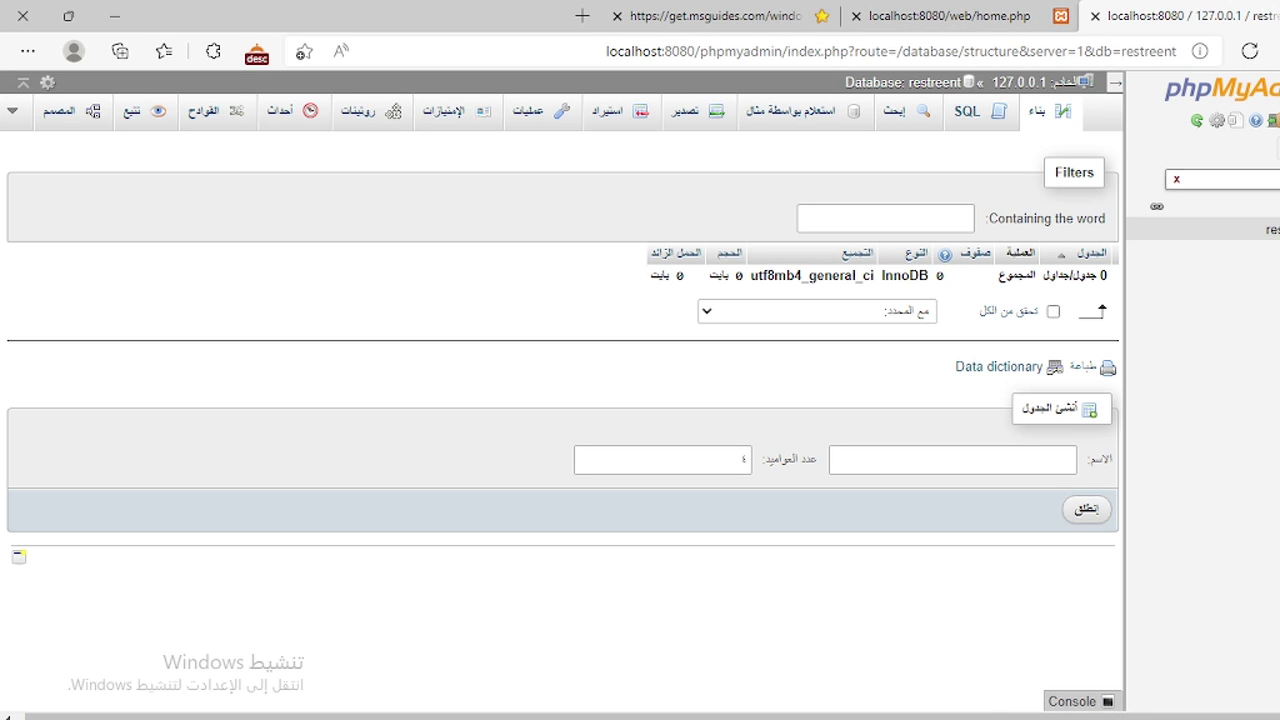
{"action": "left_click", "coordinate": [1228, 90]}
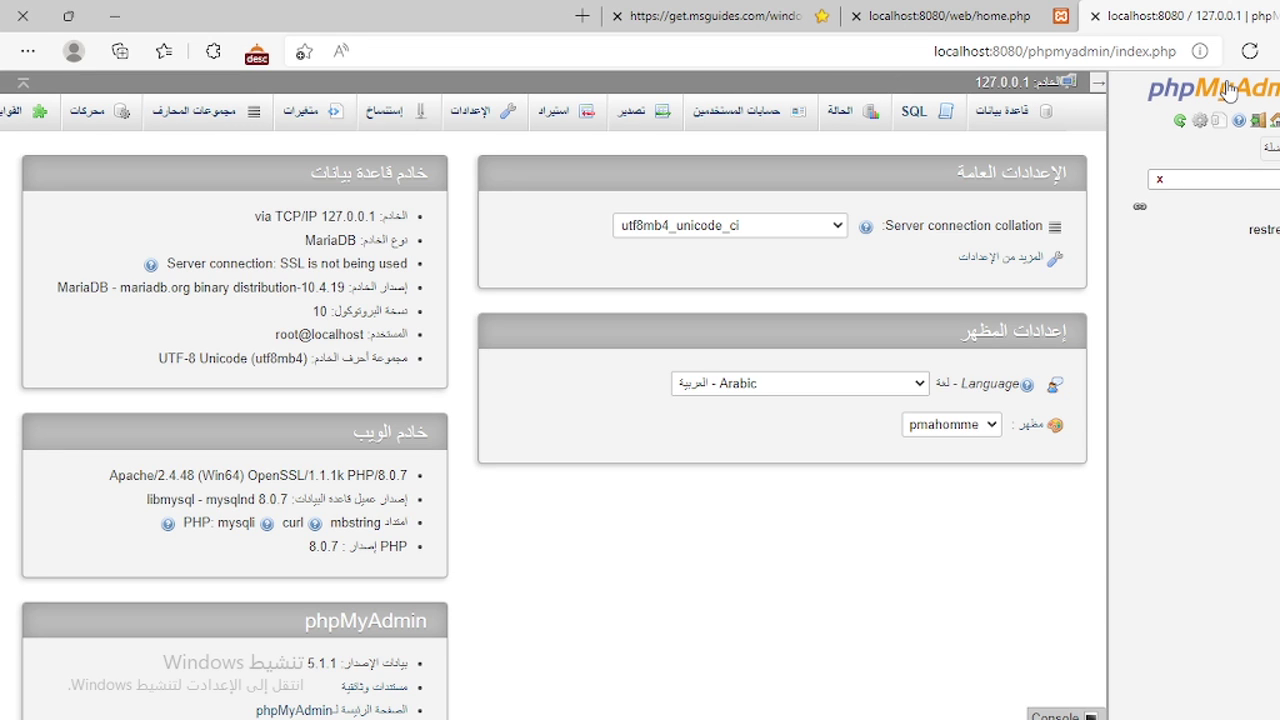
{"action": "left_click", "coordinate": [1274, 185]}
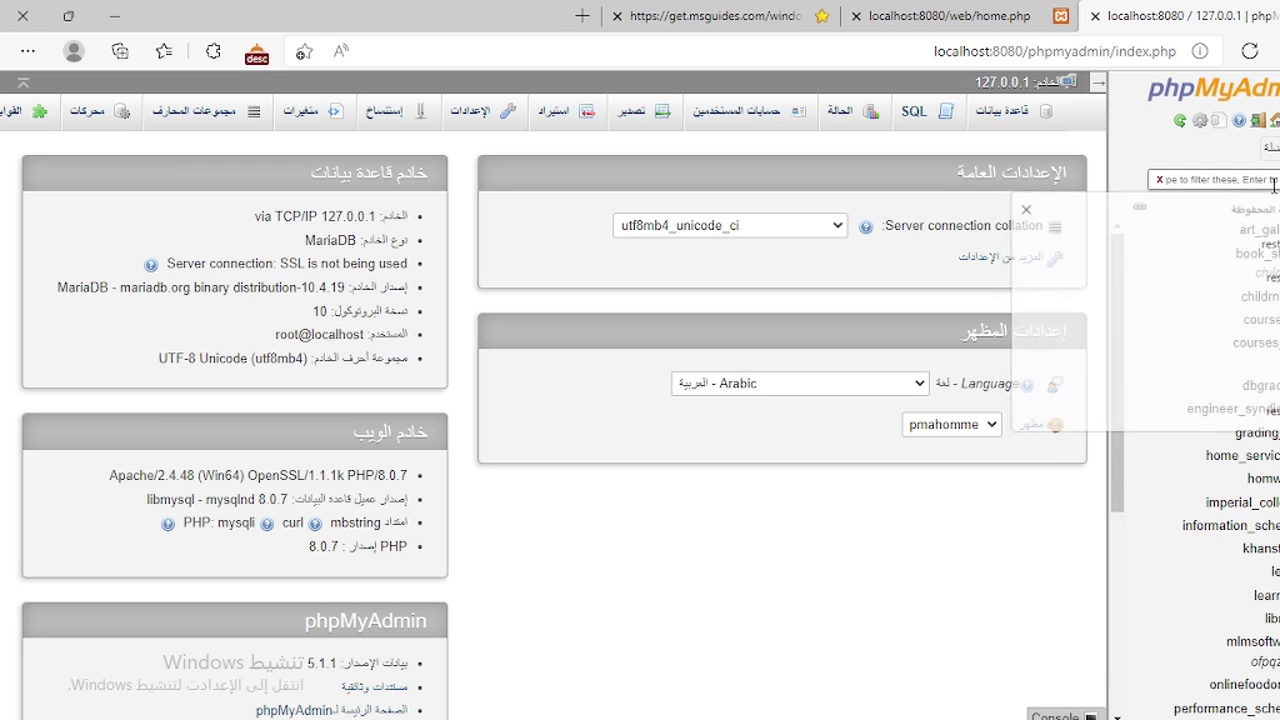
{"action": "left_click", "coordinate": [1274, 186]}
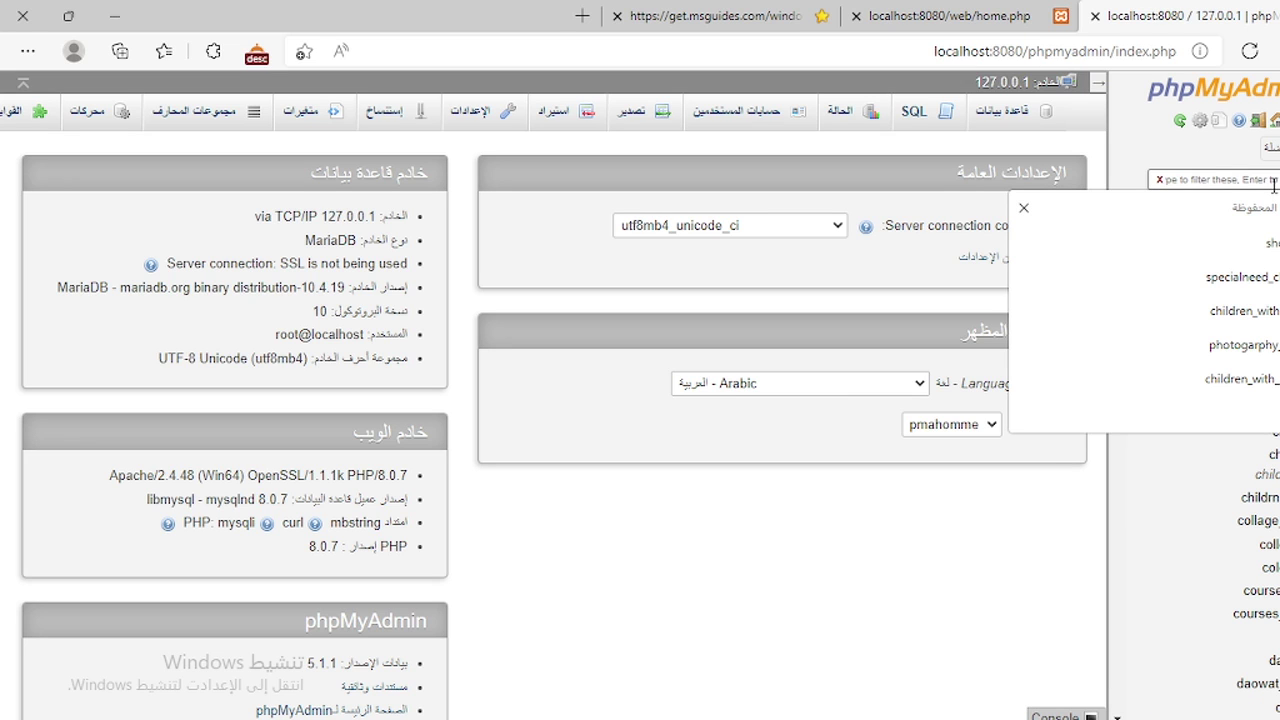
{"action": "type", "text": "res"}
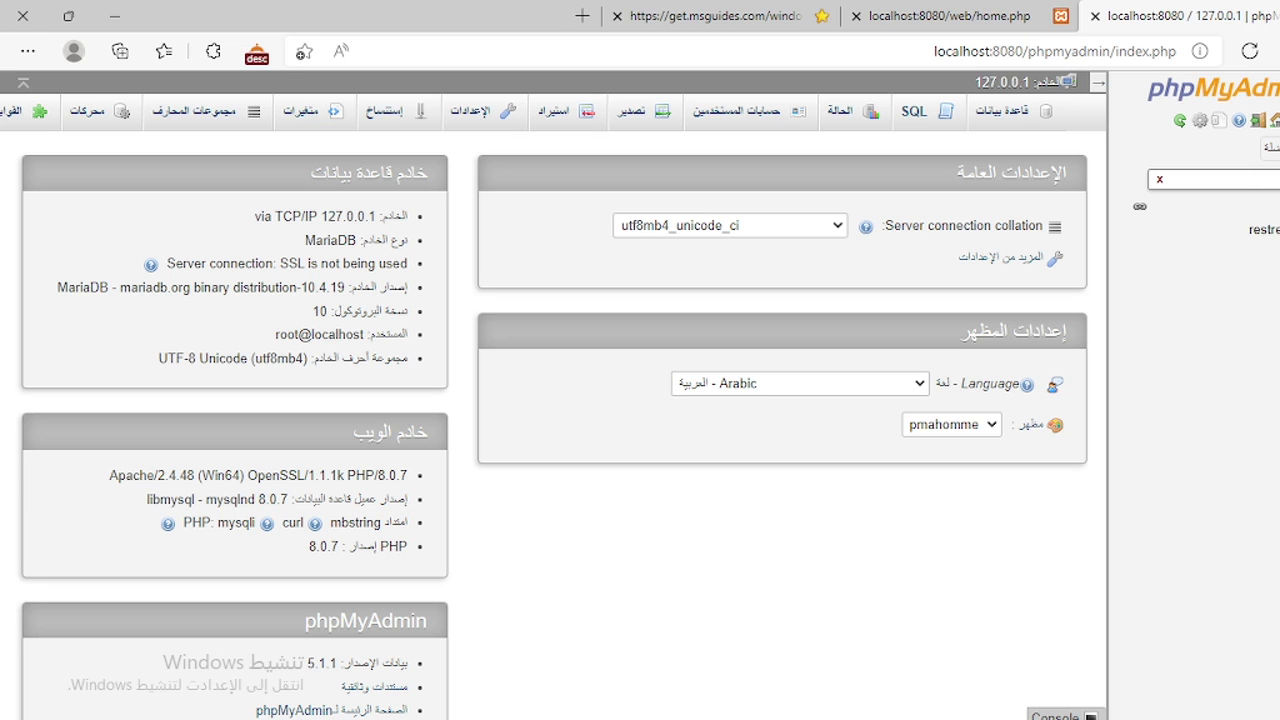
{"action": "left_click", "coordinate": [1266, 236]}
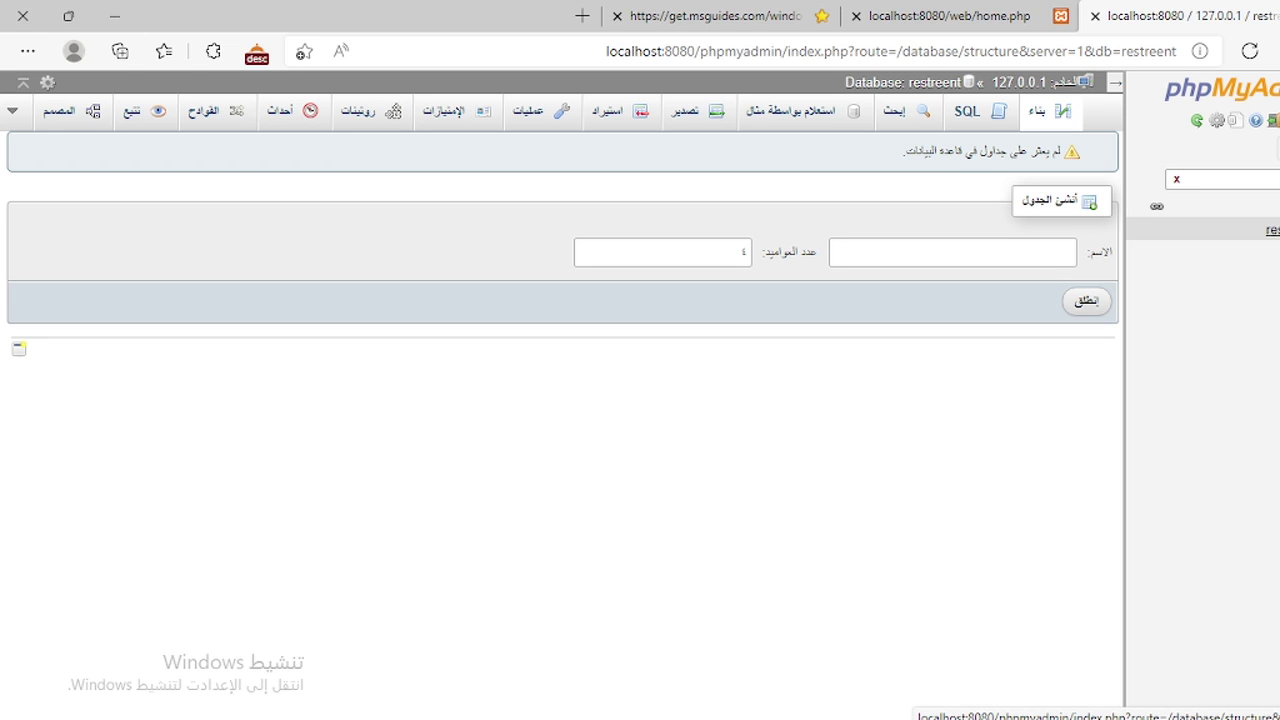
- Try to create a new database named restreent with the utf8mb4_general_ci collation
{"action": "left_click", "coordinate": [1212, 100]}
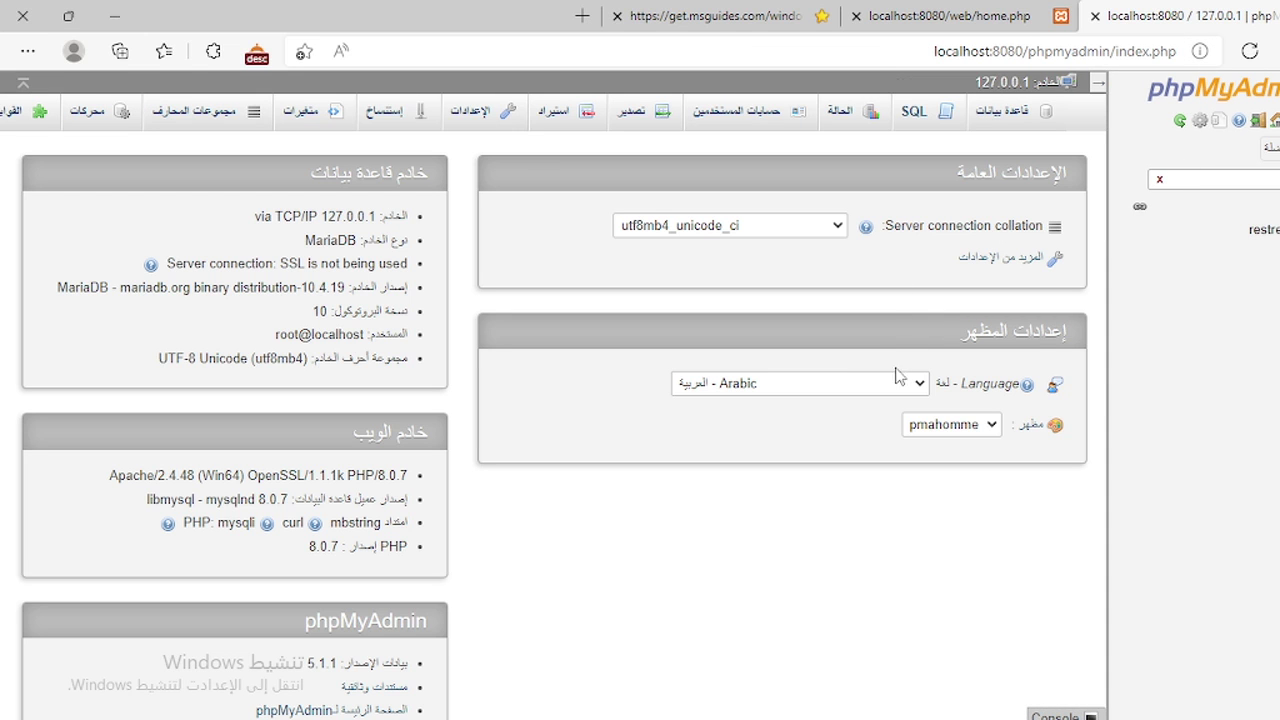
{"action": "left_click", "coordinate": [1033, 117]}
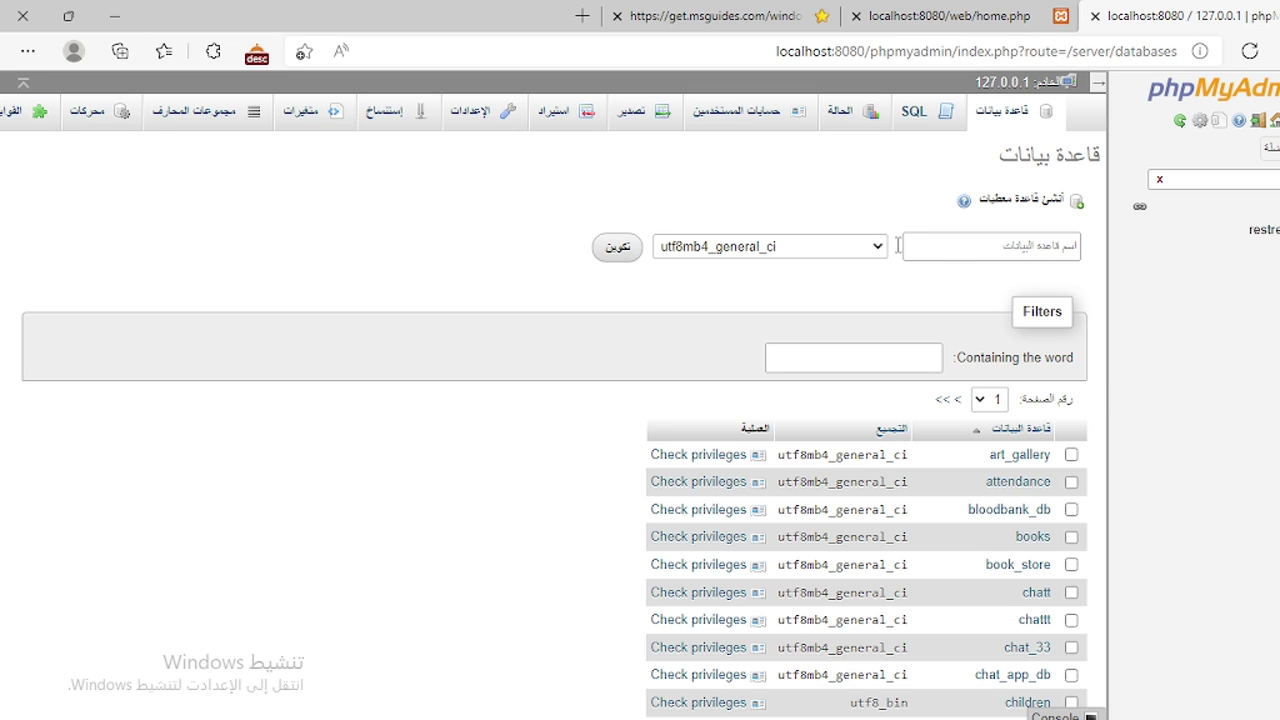
{"action": "left_click", "coordinate": [913, 246]}
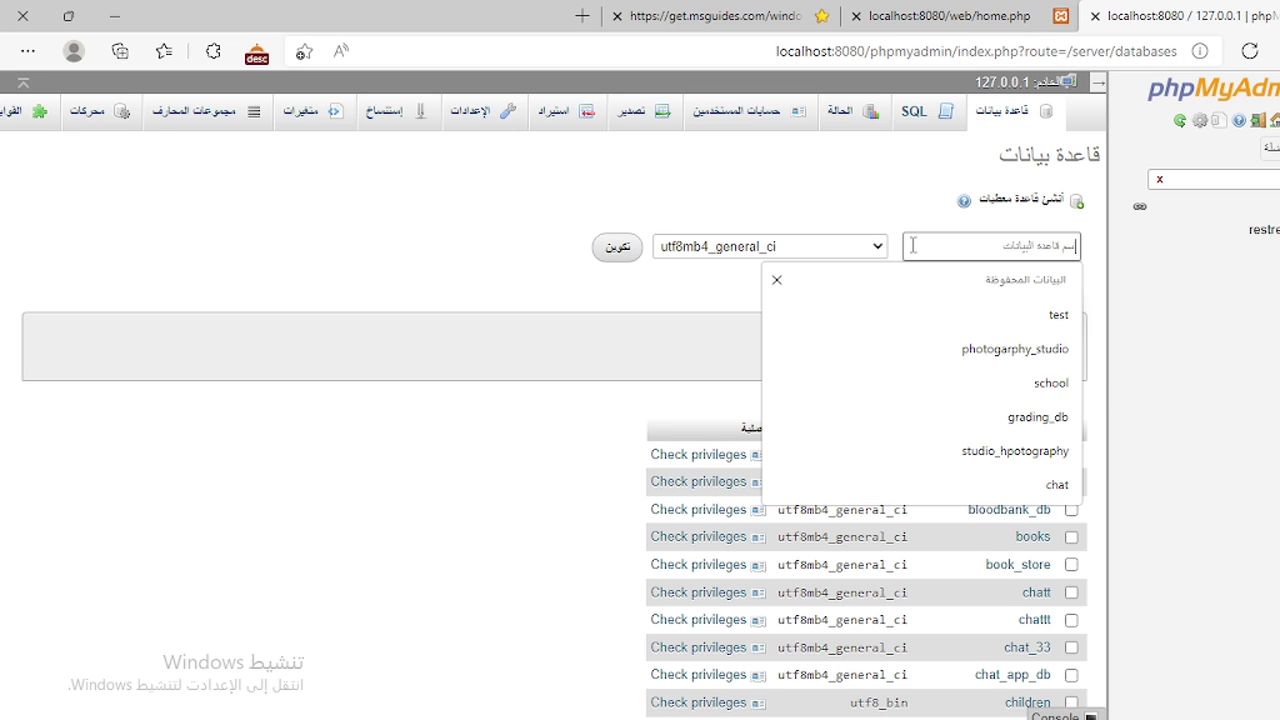
{"action": "type", "text": "restreent"}
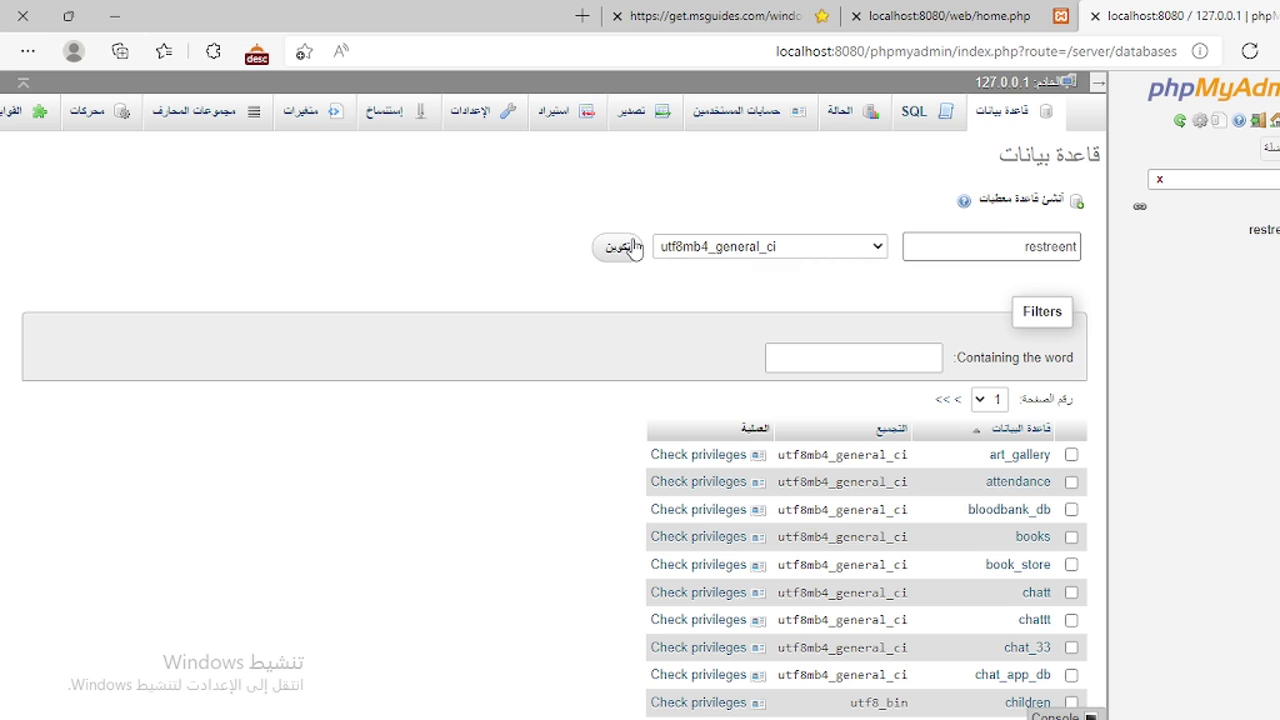
{"action": "left_click", "coordinate": [628, 247]}
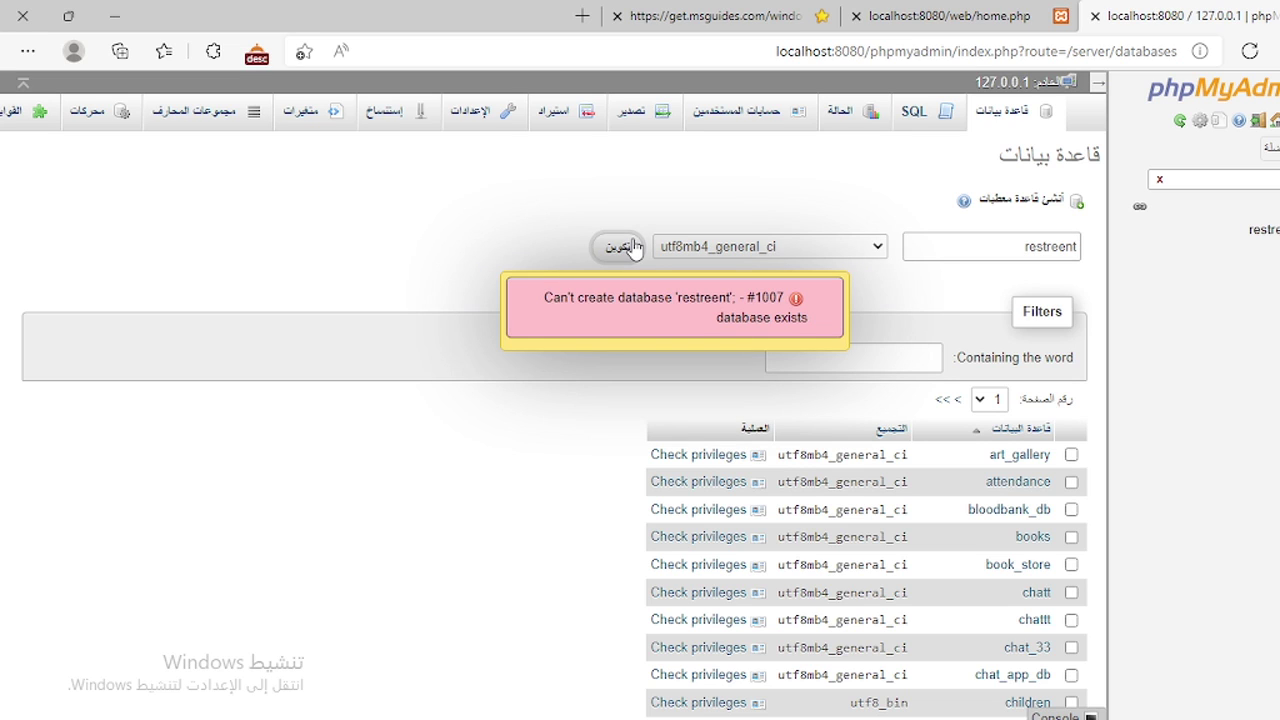
{"action": "left_click", "coordinate": [689, 316]}
- Open the import page of the restreent database and start choosing the file to import
{"action": "left_click", "coordinate": [1266, 230]}
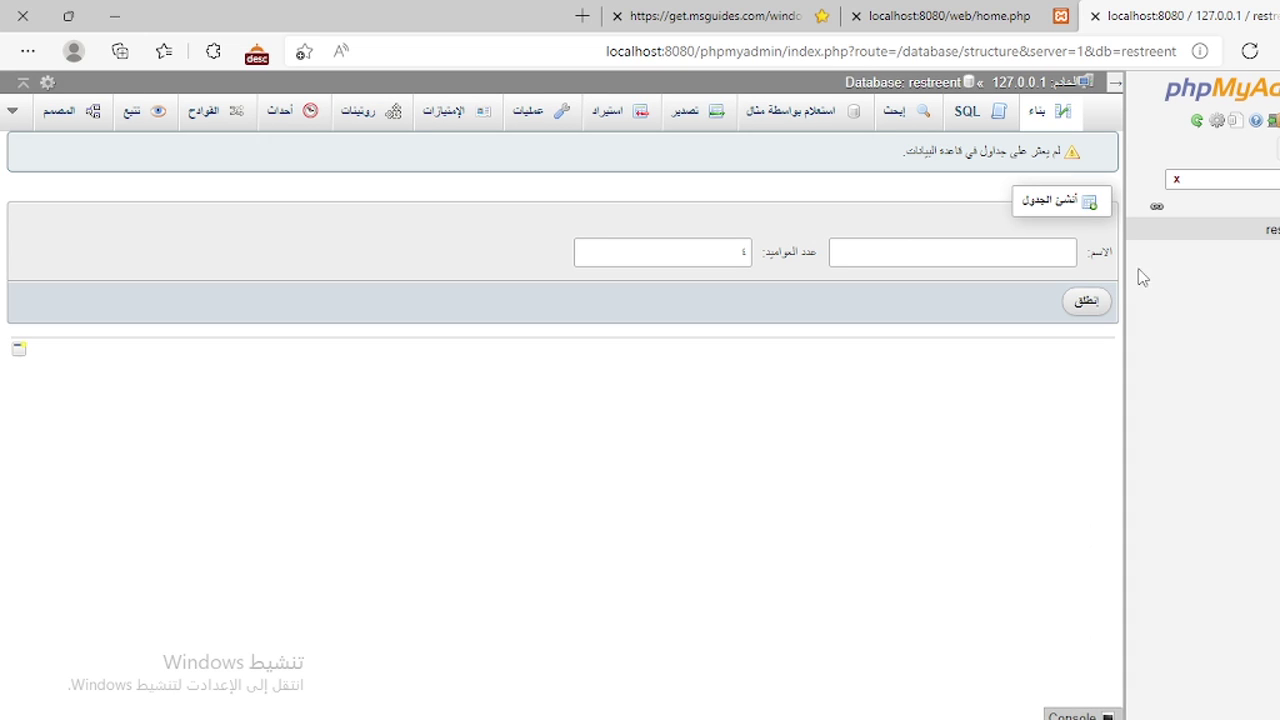
{"action": "left_click", "coordinate": [601, 127]}
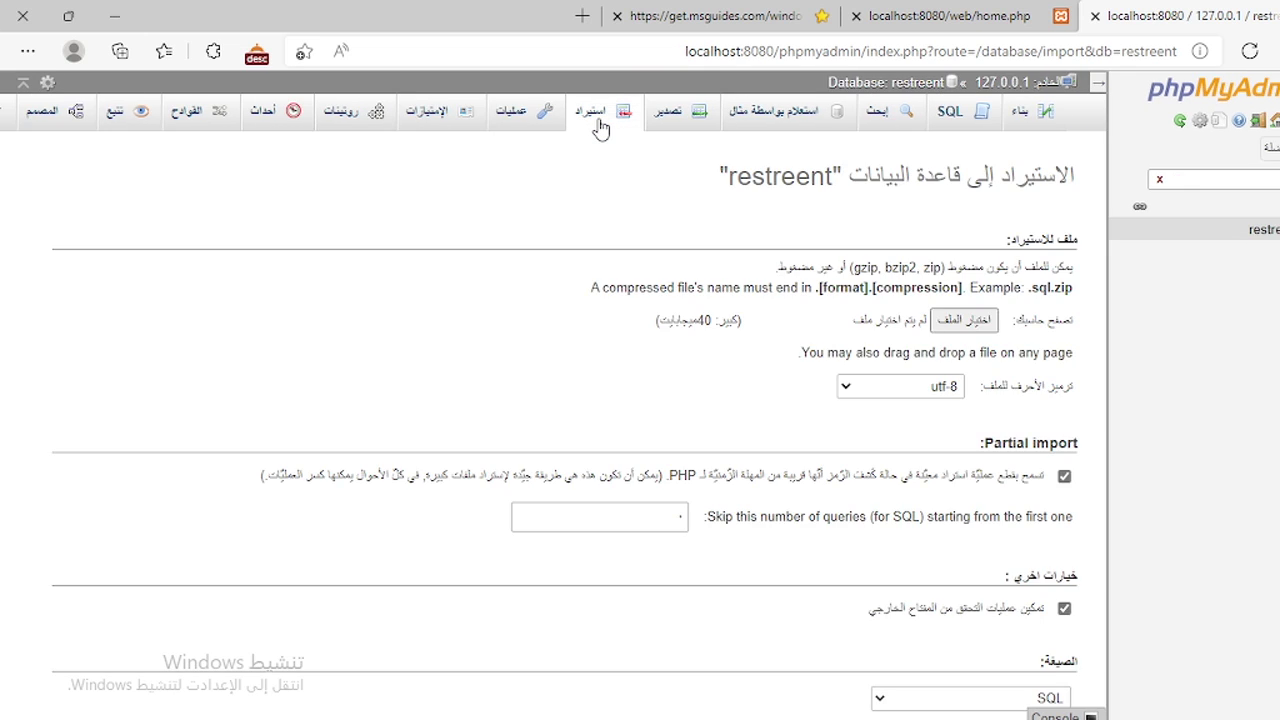
{"action": "left_click", "coordinate": [965, 321]}
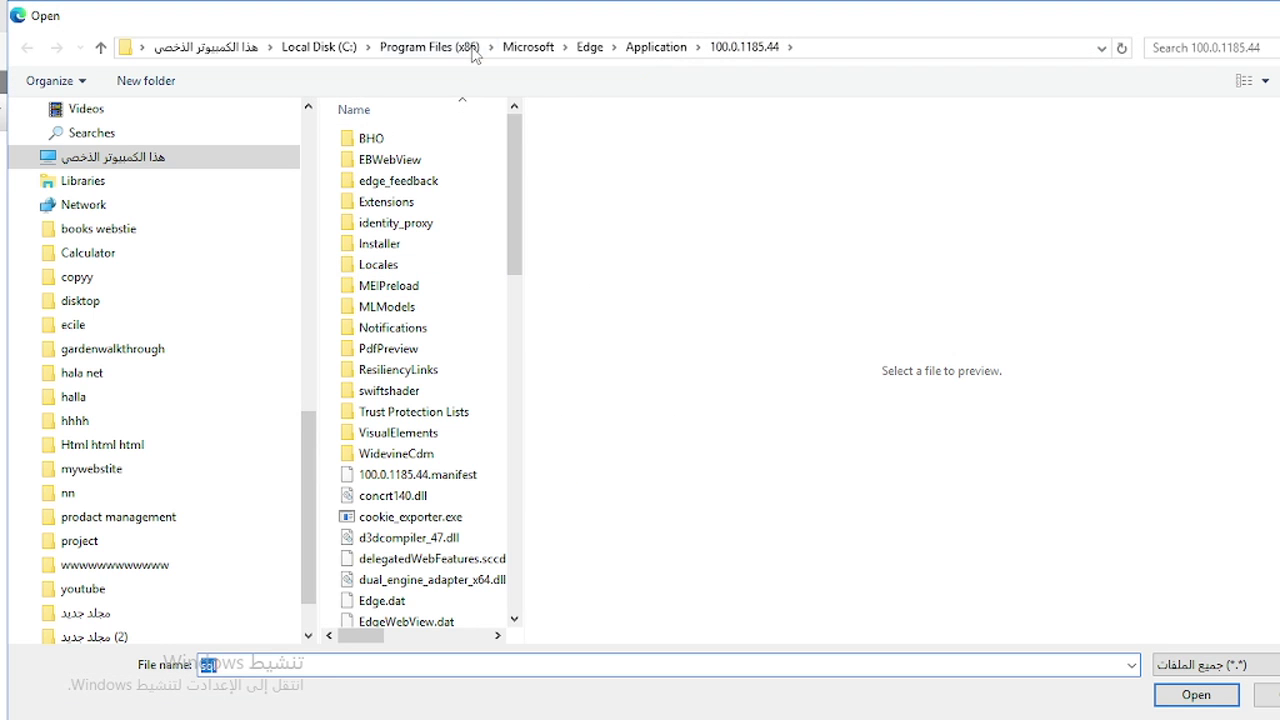
- Browse from This PC to the xampp folder on Local Disk (C:) for the import file
{"action": "left_click", "coordinate": [209, 163]}
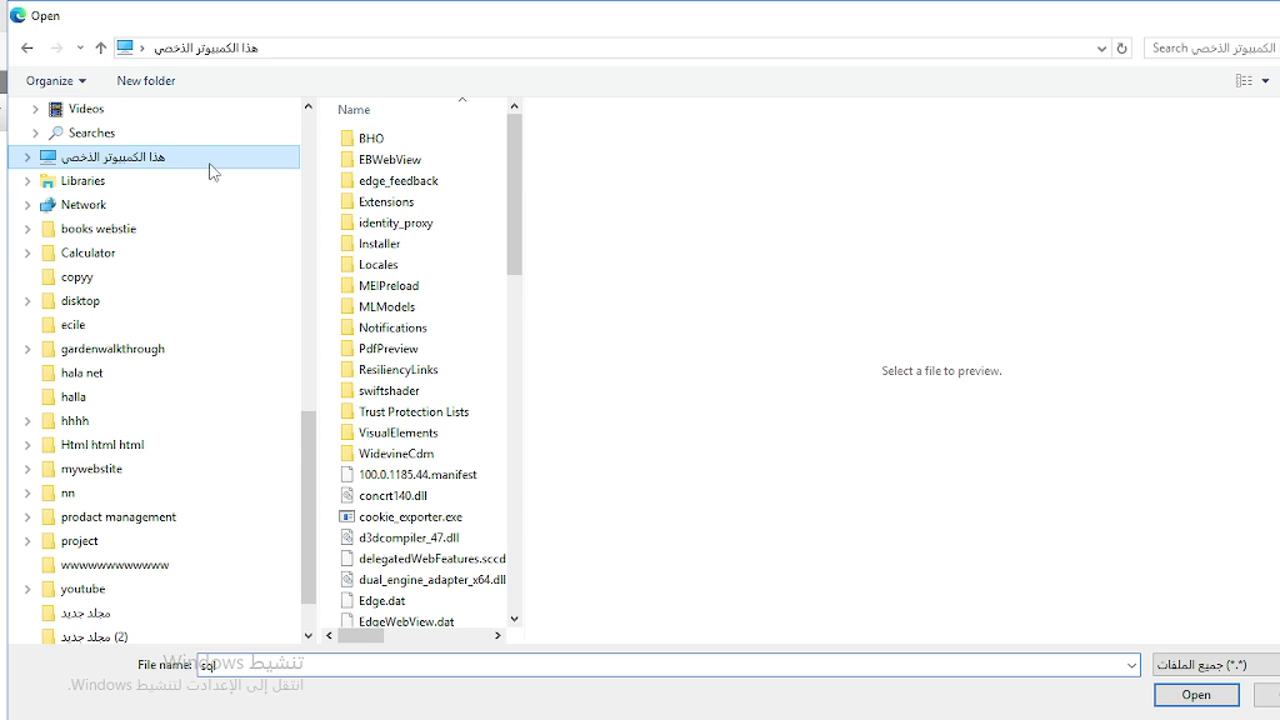
{"action": "double_click", "coordinate": [432, 524]}
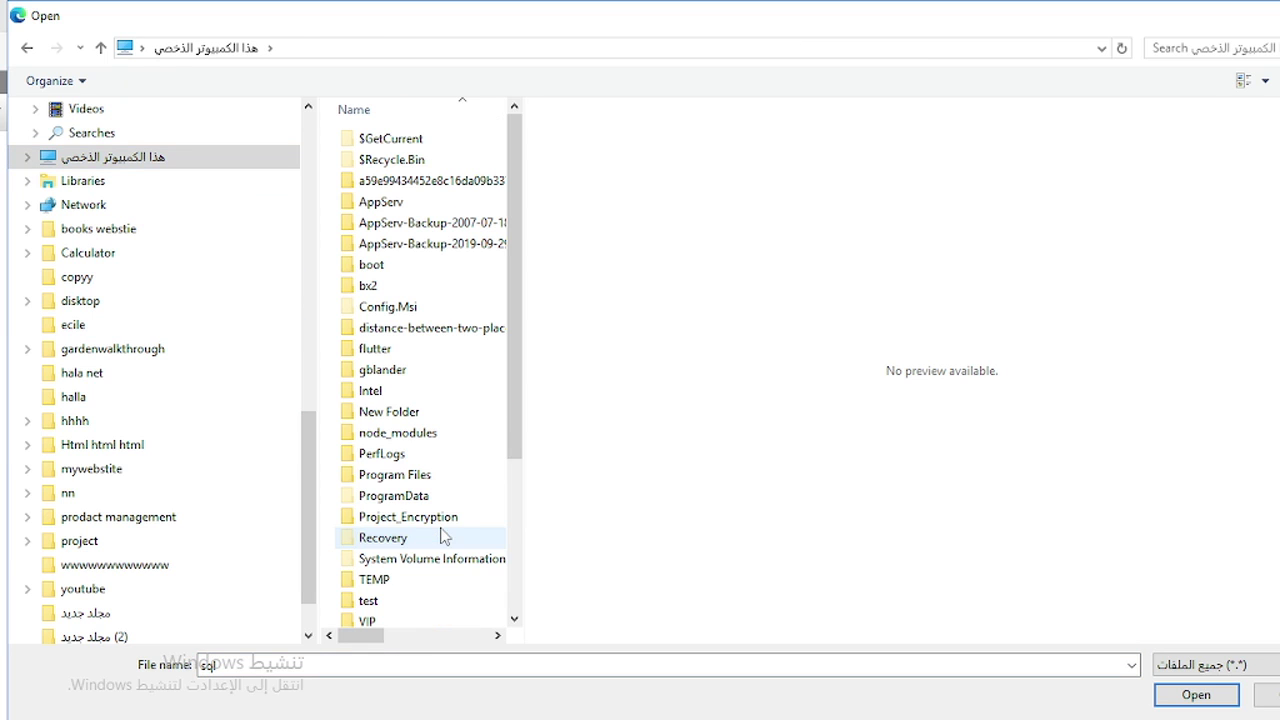
{"action": "left_click", "coordinate": [405, 517]}
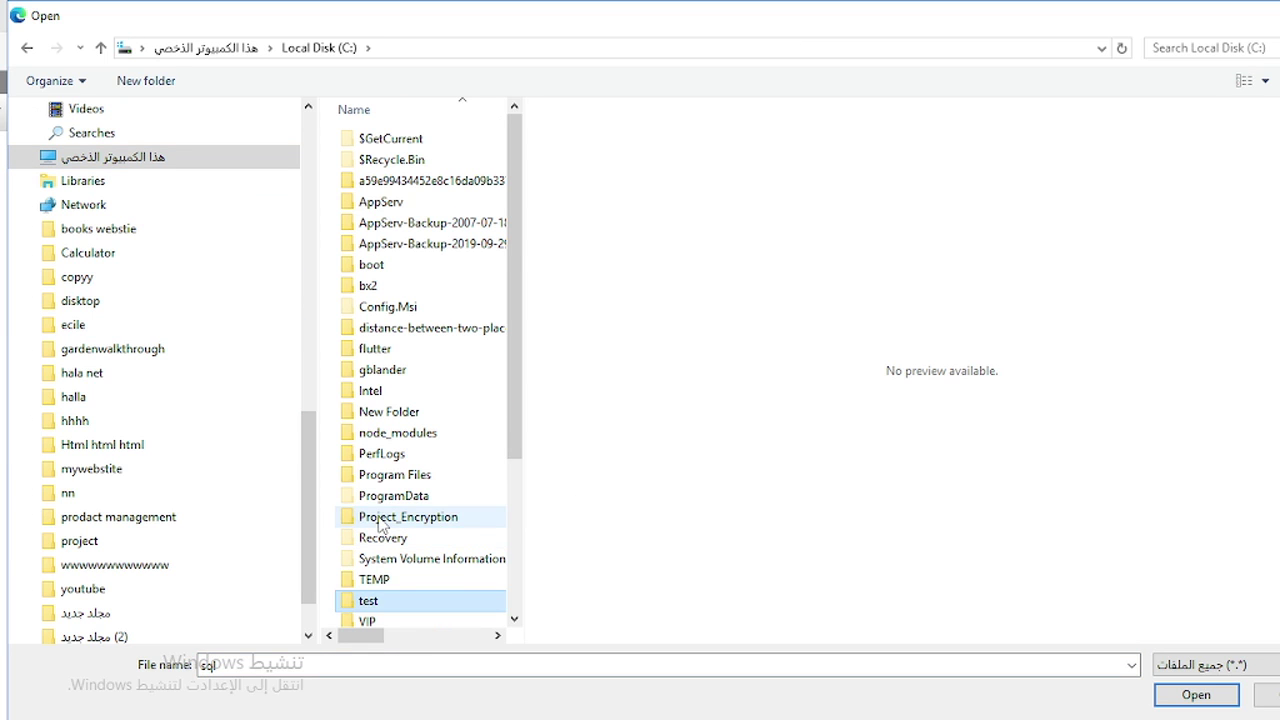
{"action": "scroll", "coordinate": [375, 600], "scroll_direction": "down", "scroll_amount": 4}
{"action": "left_click", "coordinate": [385, 594]}
{"action": "key", "text": "Up"}
{"action": "key", "text": "Up"}
{"action": "key", "text": "Up"}
{"action": "key", "text": "Up"}
{"action": "key", "text": "Up"}
{"action": "key", "text": "Up"}
{"action": "key", "text": "Return"}
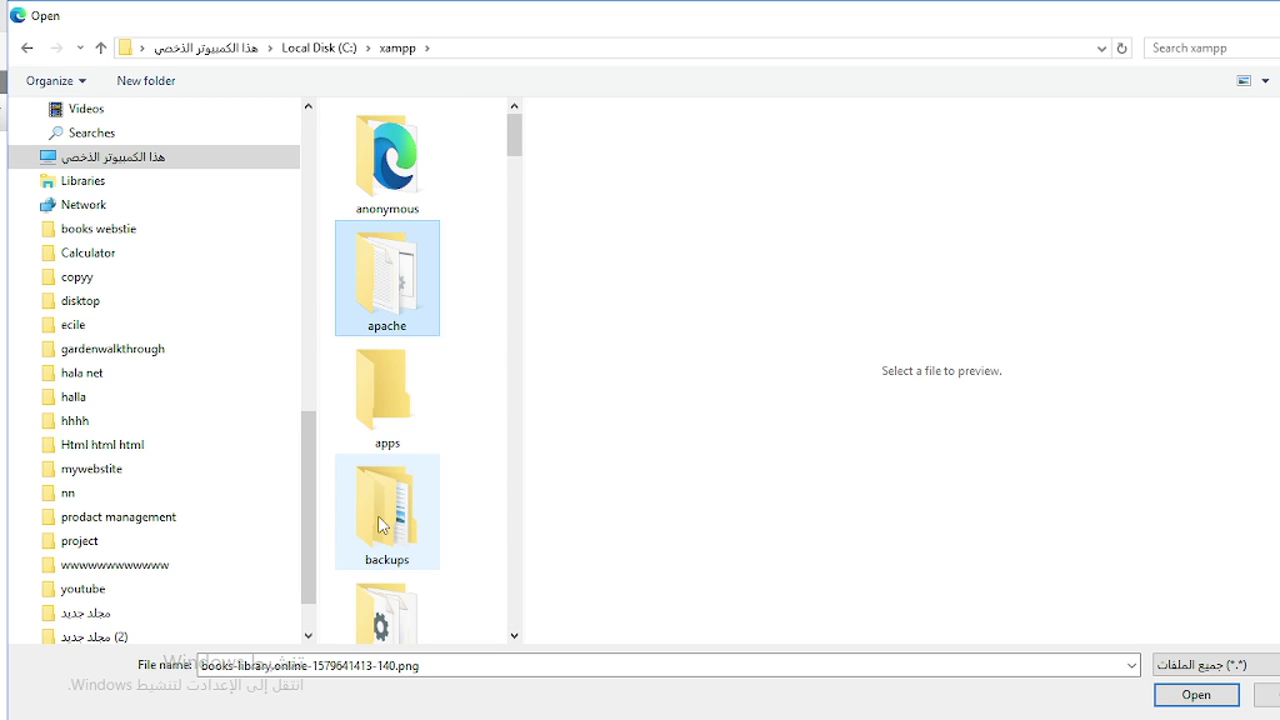
- Find the htdocs folder inside the xampp folder and open it
{"action": "scroll", "coordinate": [383, 525], "scroll_direction": "down", "scroll_amount": 8}
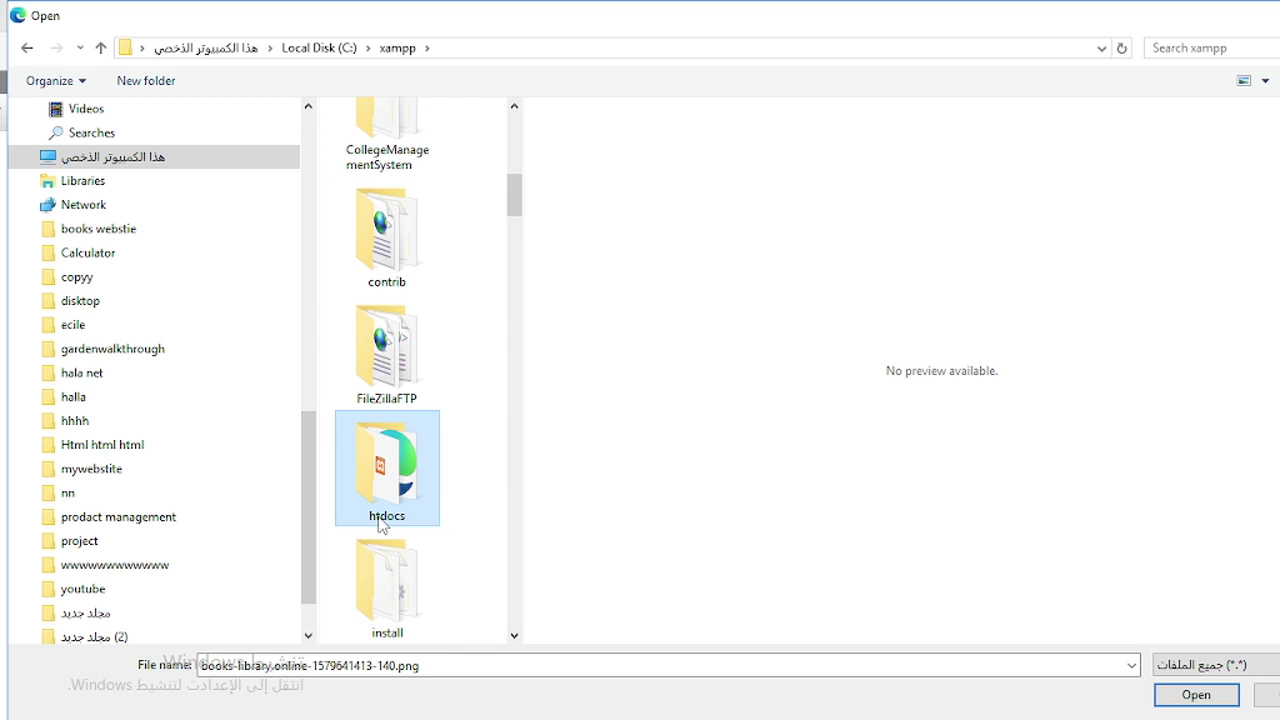
{"action": "left_click", "coordinate": [384, 530]}
{"action": "scroll", "coordinate": [383, 525], "scroll_direction": "down", "scroll_amount": 10}
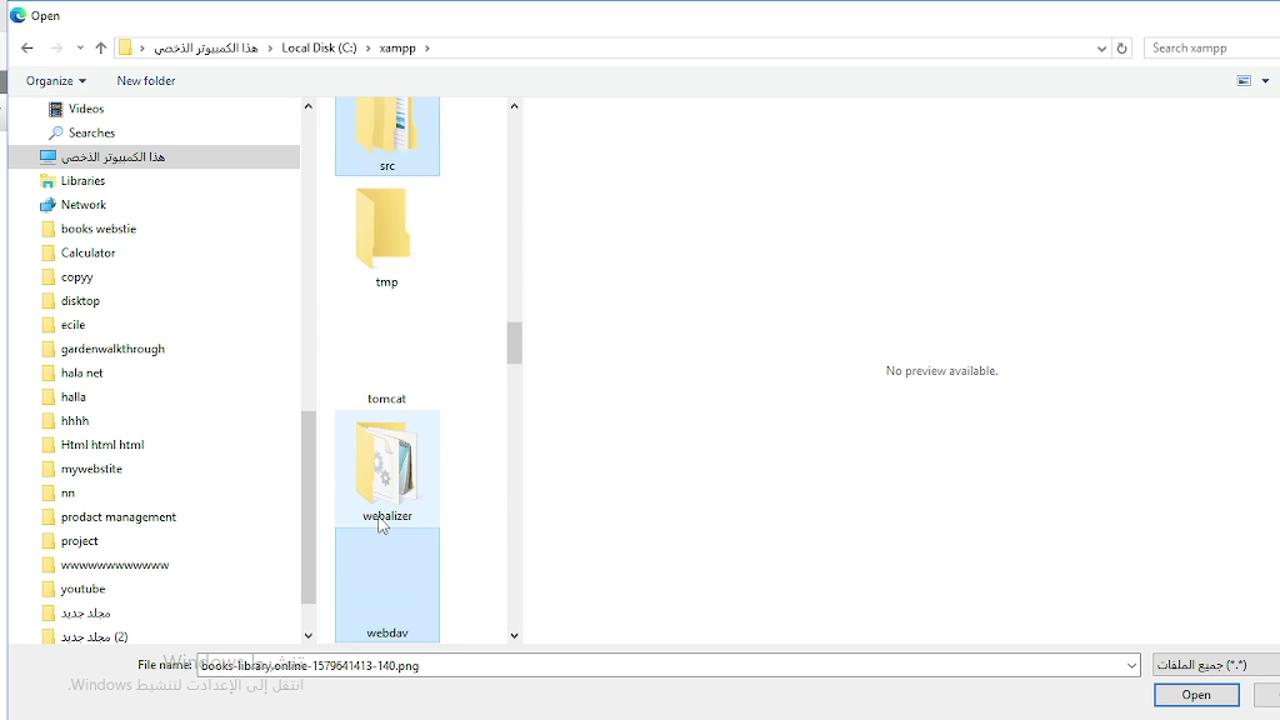
{"action": "type", "text": "src"}
{"action": "key", "text": "Down"}
{"action": "key", "text": "Down"}
{"action": "key", "text": "Down"}
{"action": "key", "text": "Down"}
{"action": "key", "text": "Down"}
{"action": "key", "text": "Down"}
{"action": "key", "text": "Down"}
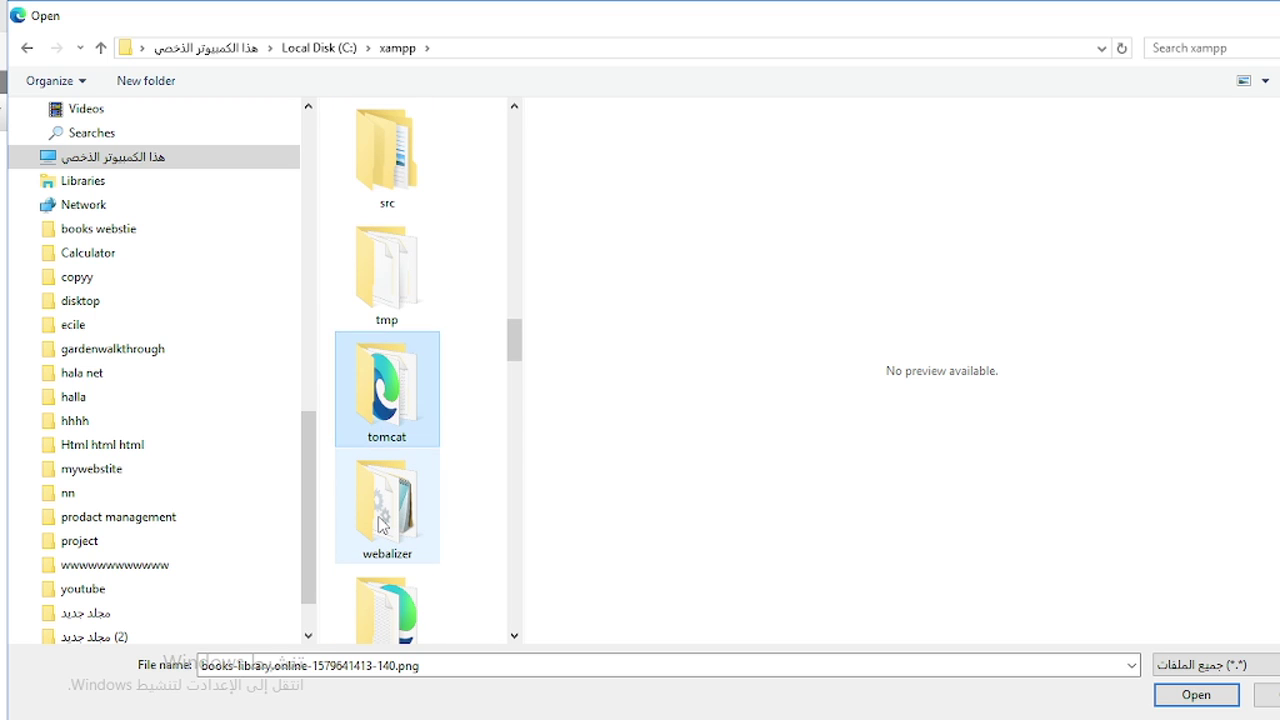
{"action": "key", "text": "Up"}
{"action": "key", "text": "Up"}
{"action": "key", "text": "Up"}
{"action": "key", "text": "Up"}
{"action": "key", "text": "Up"}
{"action": "key", "text": "Up"}
{"action": "key", "text": "Up"}
{"action": "key", "text": "Up"}
{"action": "key", "text": "Up"}
{"action": "key", "text": "Up"}
{"action": "key", "text": "Up"}
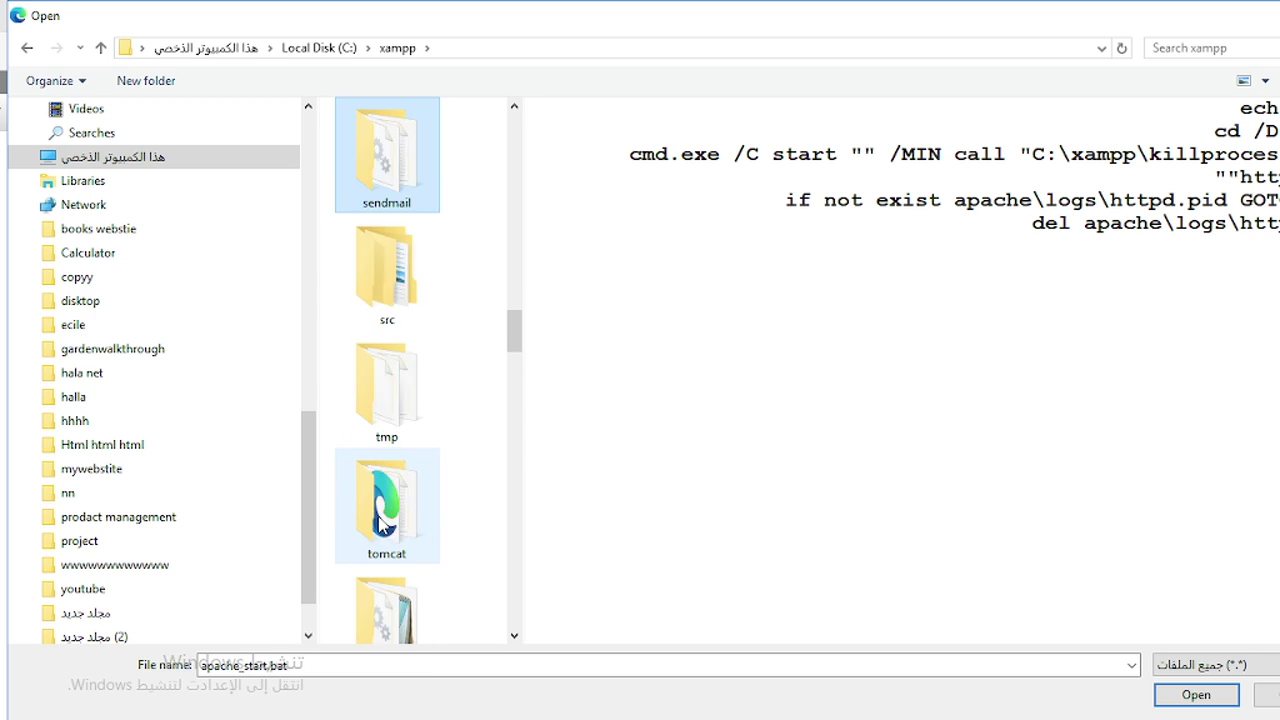
{"action": "key", "text": "Up"}
{"action": "key", "text": "Up"}
{"action": "key", "text": "Up"}
{"action": "key", "text": "Up"}
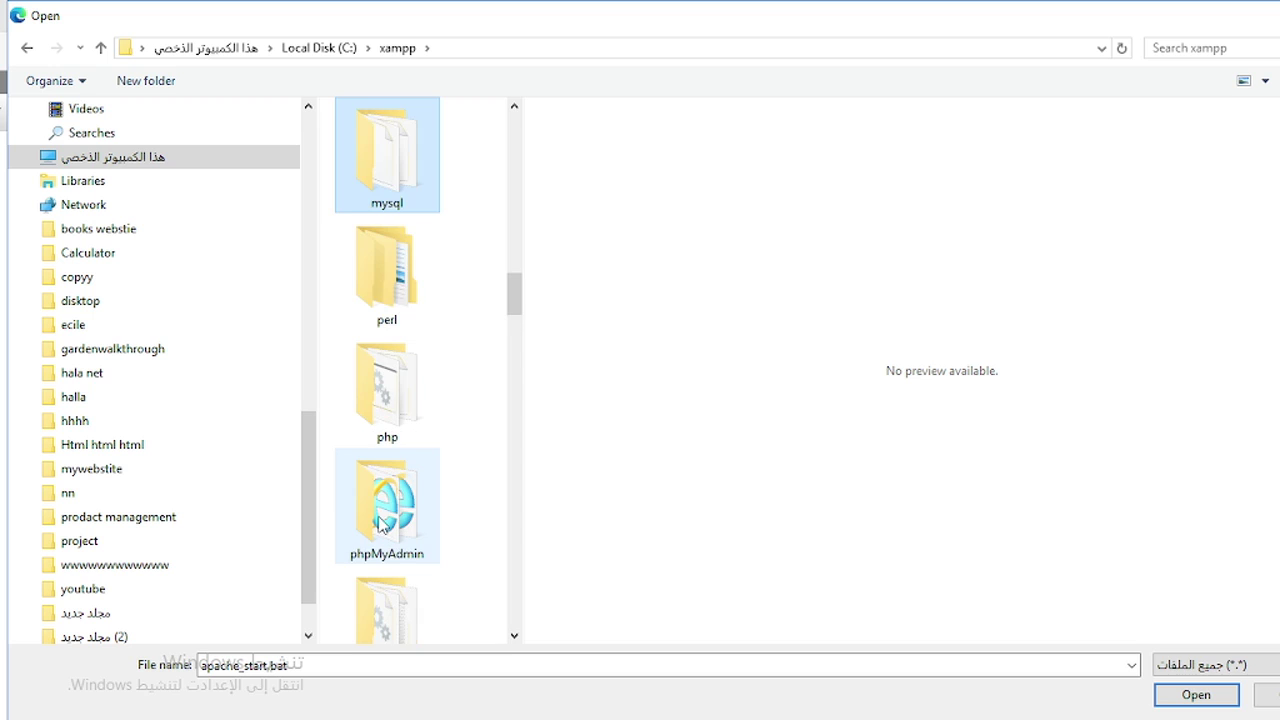
{"action": "key", "text": "Up"}
{"action": "key", "text": "Up"}
{"action": "key", "text": "Up"}
{"action": "key", "text": "Up"}
{"action": "key", "text": "Up"}
{"action": "key", "text": "Up"}
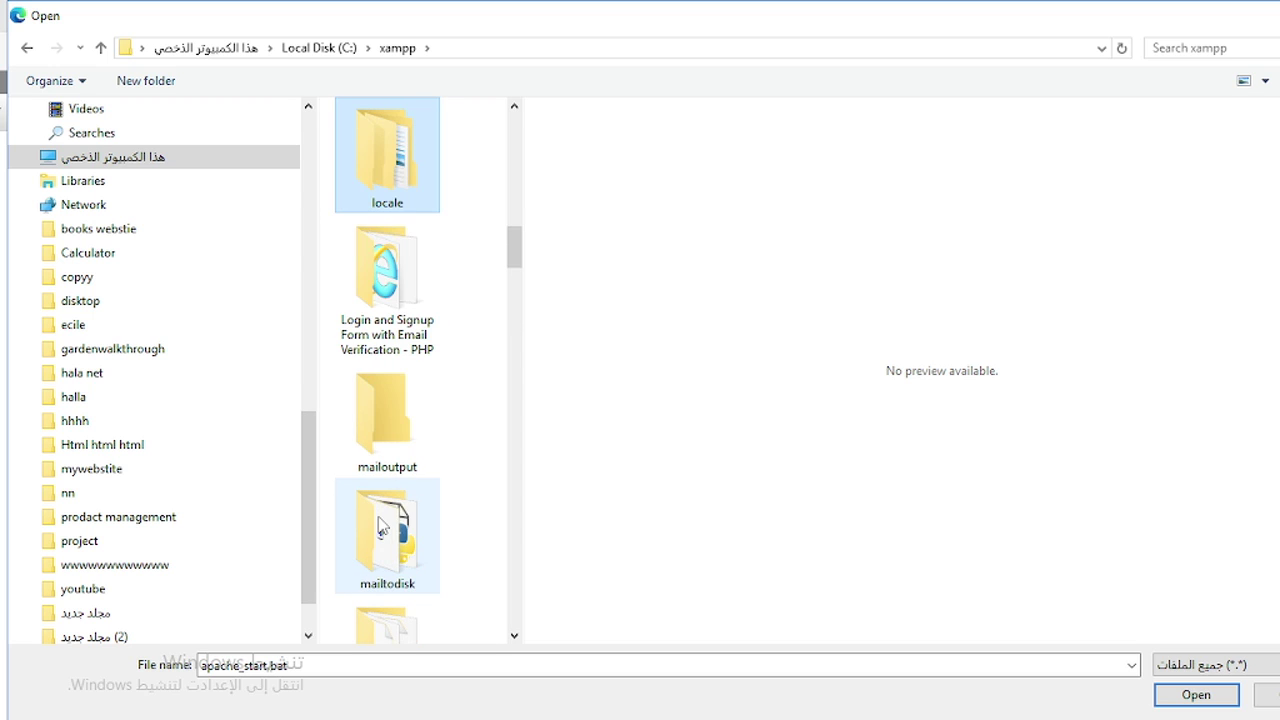
{"action": "key", "text": "Down"}
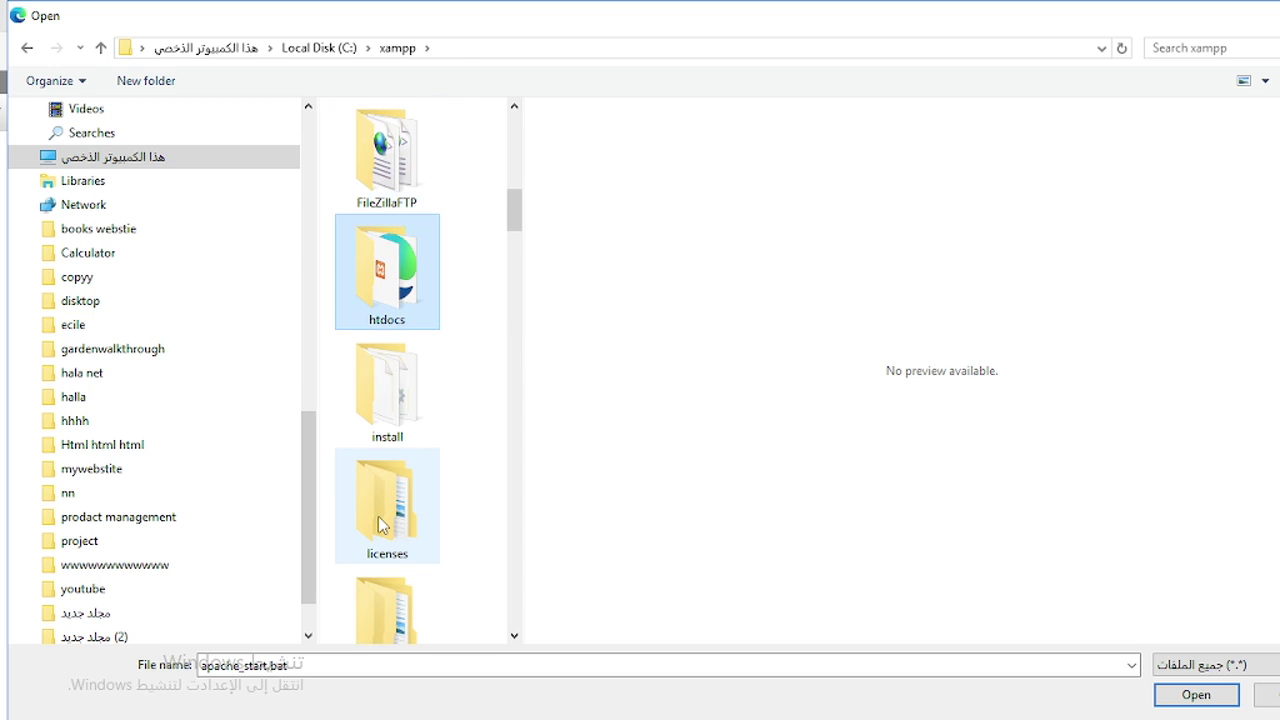
{"action": "key", "text": "Return"}
- Find the rest project folder inside htdocs and open it
{"action": "key", "text": "Down"}
{"action": "key", "text": "Down"}
{"action": "key", "text": "Down"}
{"action": "key", "text": "Down"}
{"action": "key", "text": "Down"}
{"action": "key", "text": "Down"}
{"action": "key", "text": "Down"}
{"action": "key", "text": "Down"}
{"action": "key", "text": "Down"}
{"action": "key", "text": "Down"}
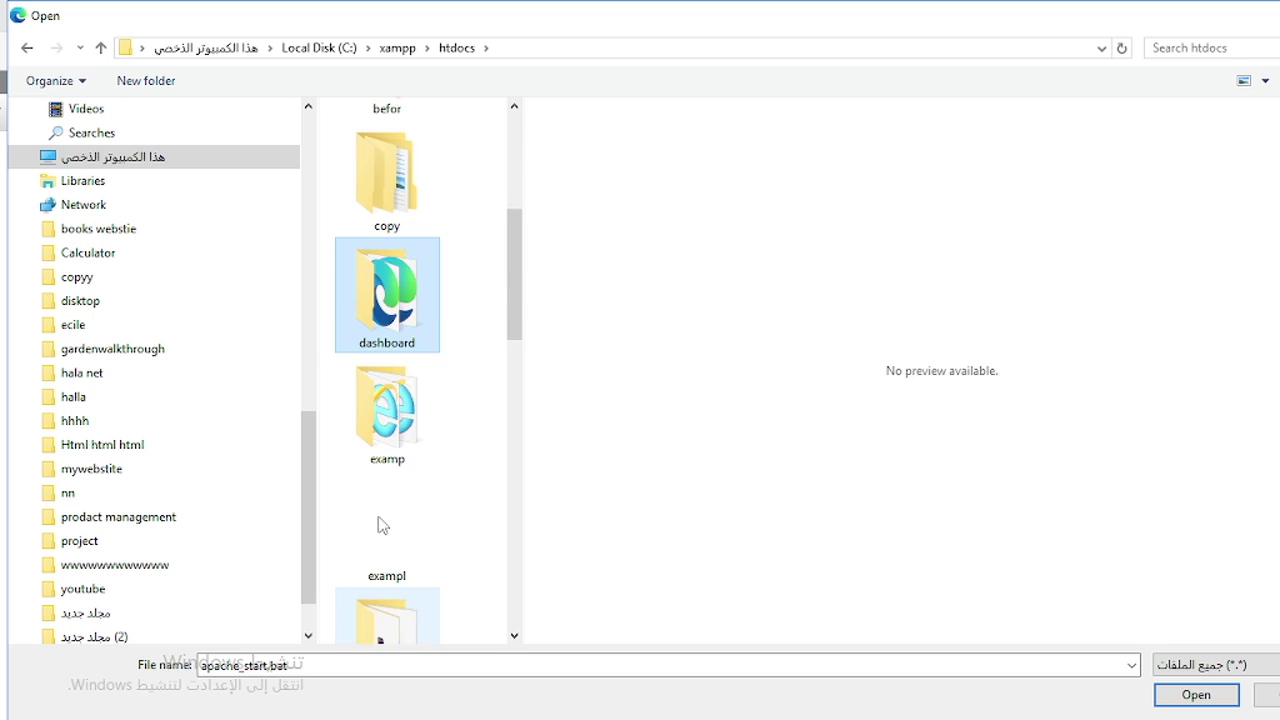
{"action": "key", "text": "Down"}
{"action": "key", "text": "Down"}
{"action": "key", "text": "Down"}
{"action": "key", "text": "Down"}
{"action": "key", "text": "Up"}
{"action": "key", "text": "Up"}
{"action": "key", "text": "Up"}
{"action": "key", "text": "Up"}
{"action": "key", "text": "Up"}
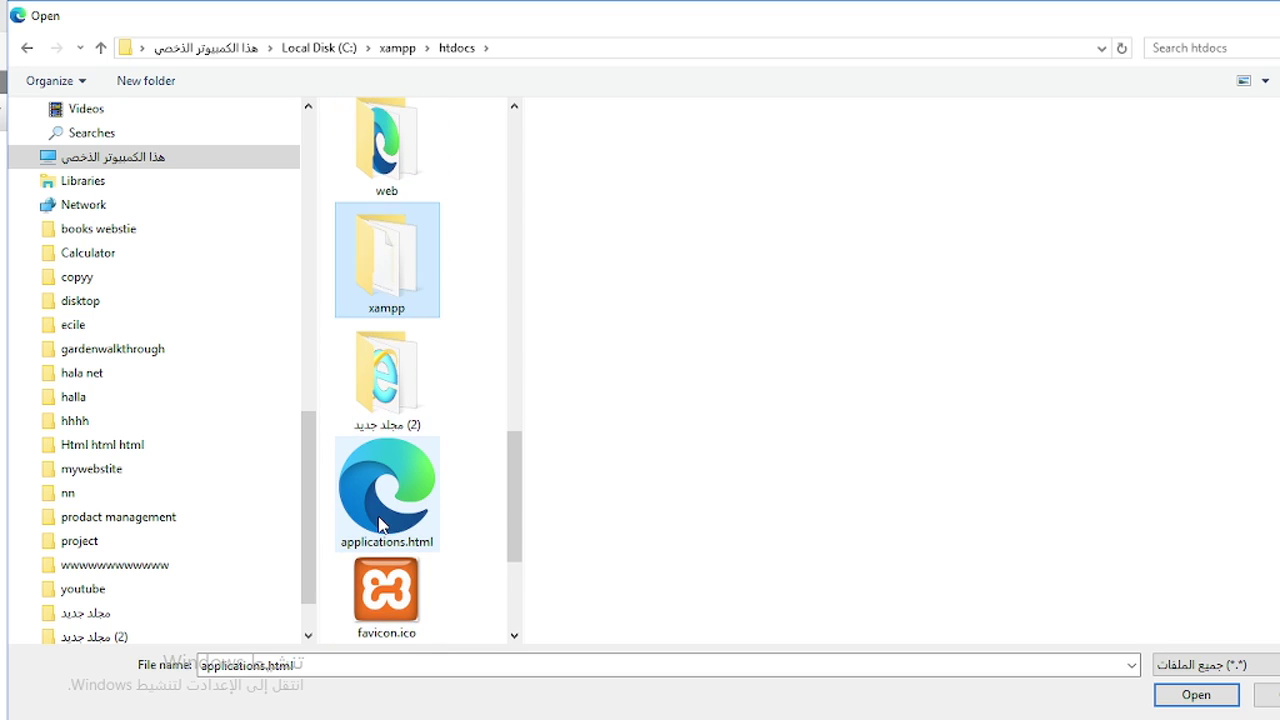
{"action": "key", "text": "Up"}
{"action": "key", "text": "Up"}
{"action": "key", "text": "Up"}
{"action": "key", "text": "Down"}
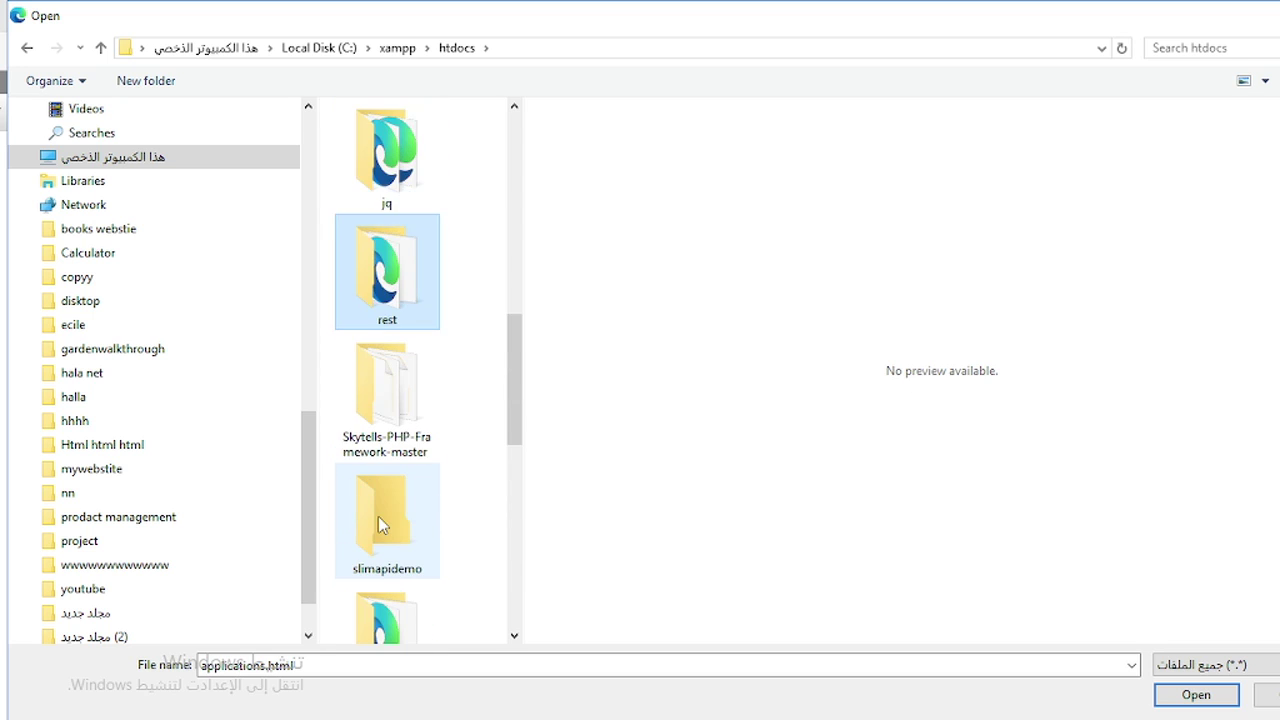
{"action": "key", "text": "Return"}
- Choose restreent.sql from the rest folder as the import file and run the import into the restreent database
{"action": "left_click", "coordinate": [390, 395]}
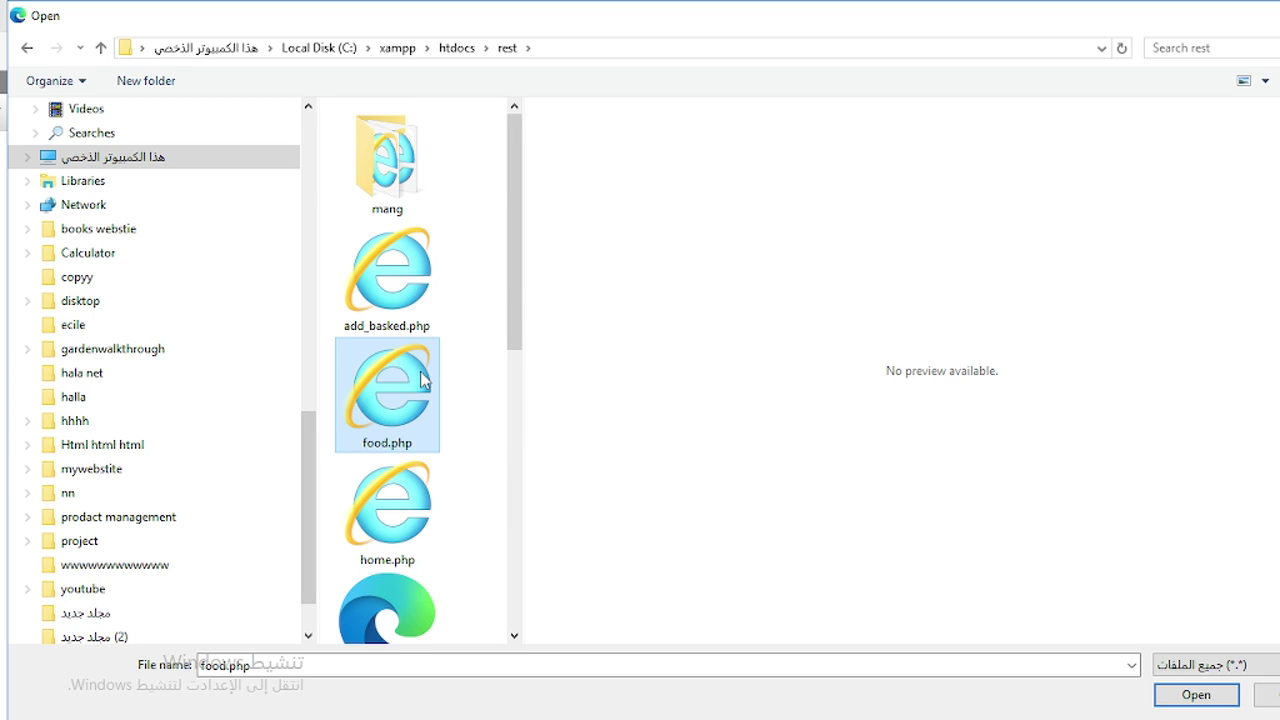
{"action": "key", "text": "End"}
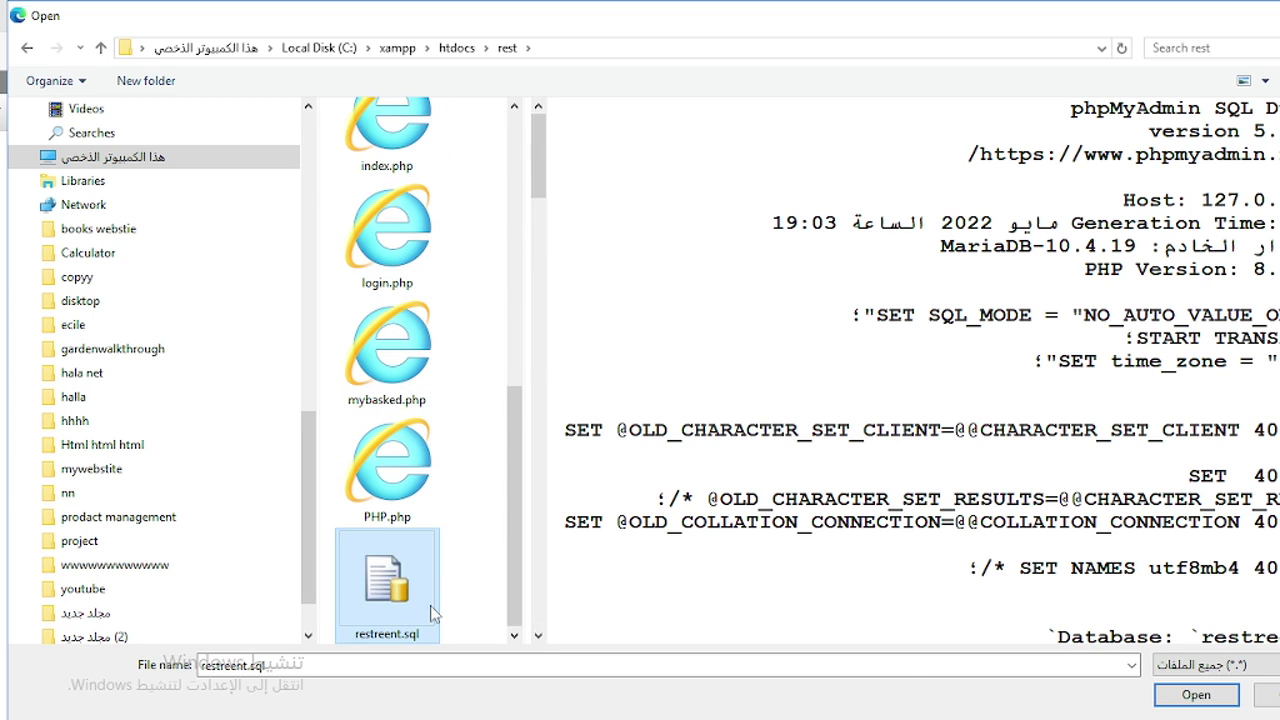
{"action": "left_click", "coordinate": [1259, 640]}
{"action": "double_click", "coordinate": [1252, 614]}
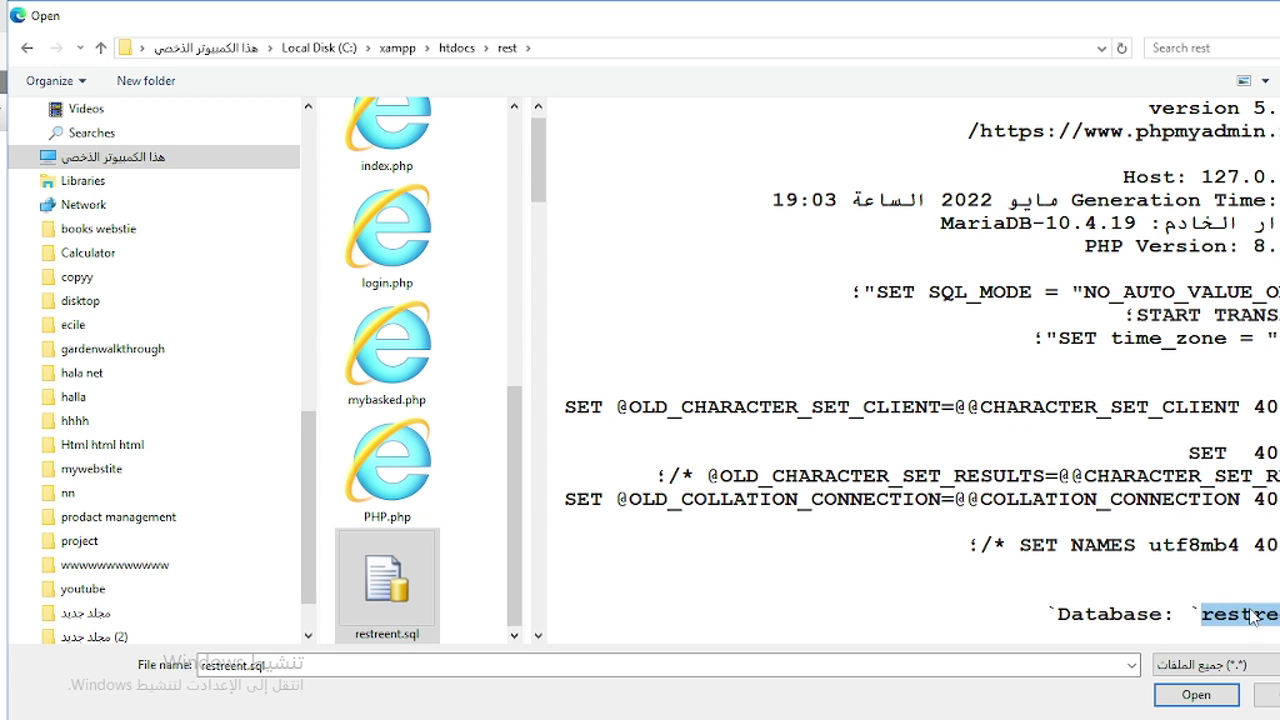
{"action": "left_click", "coordinate": [1226, 694]}
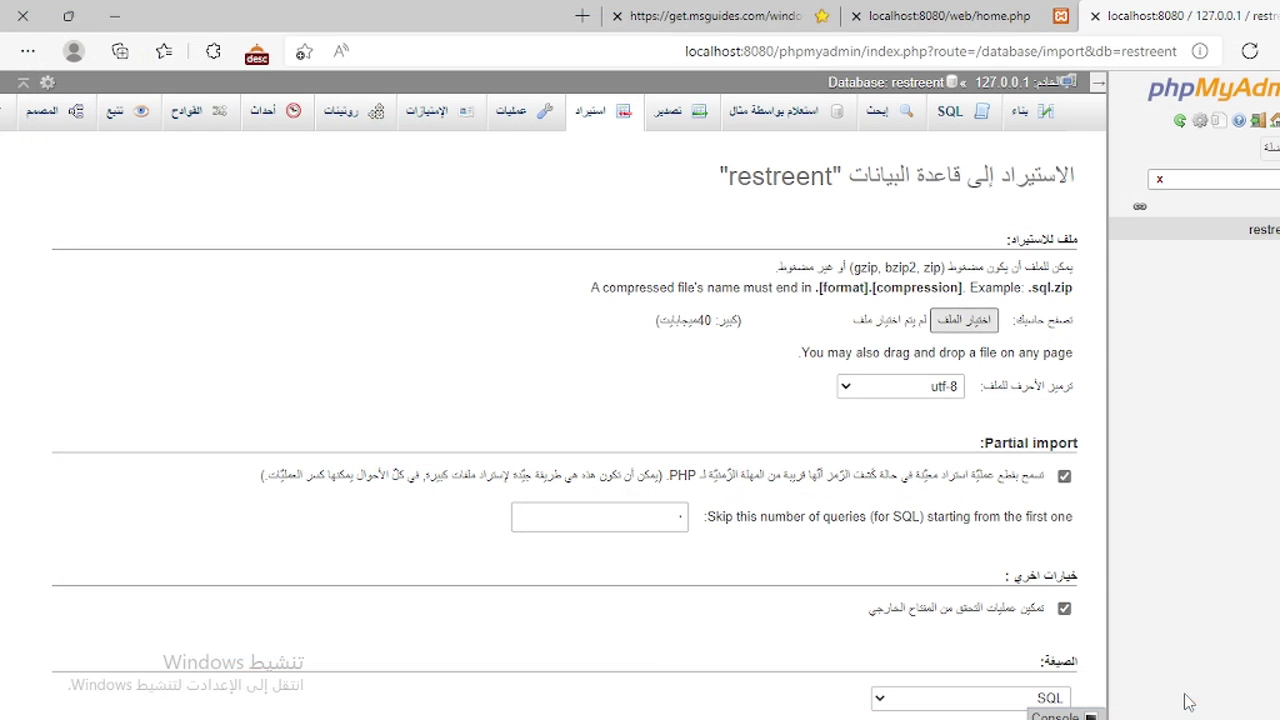
{"action": "scroll", "coordinate": [637, 690], "scroll_direction": "down", "scroll_amount": 3}
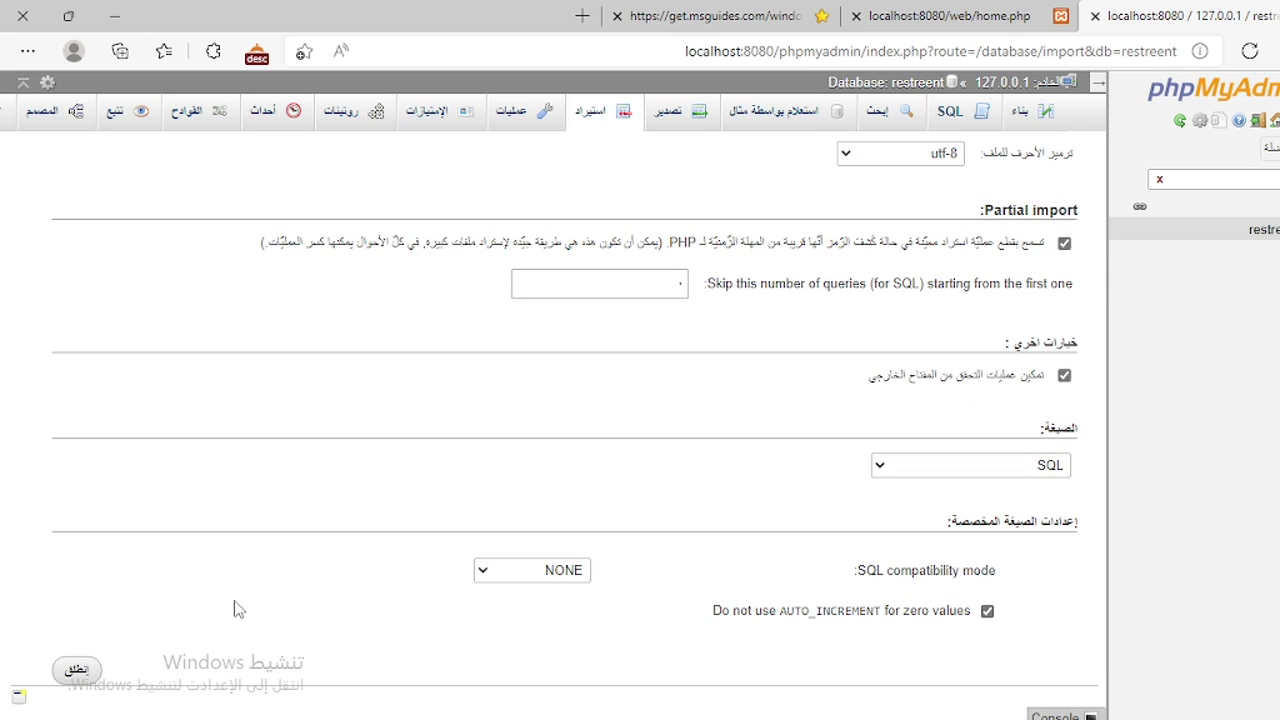
{"action": "left_click", "coordinate": [80, 668]}
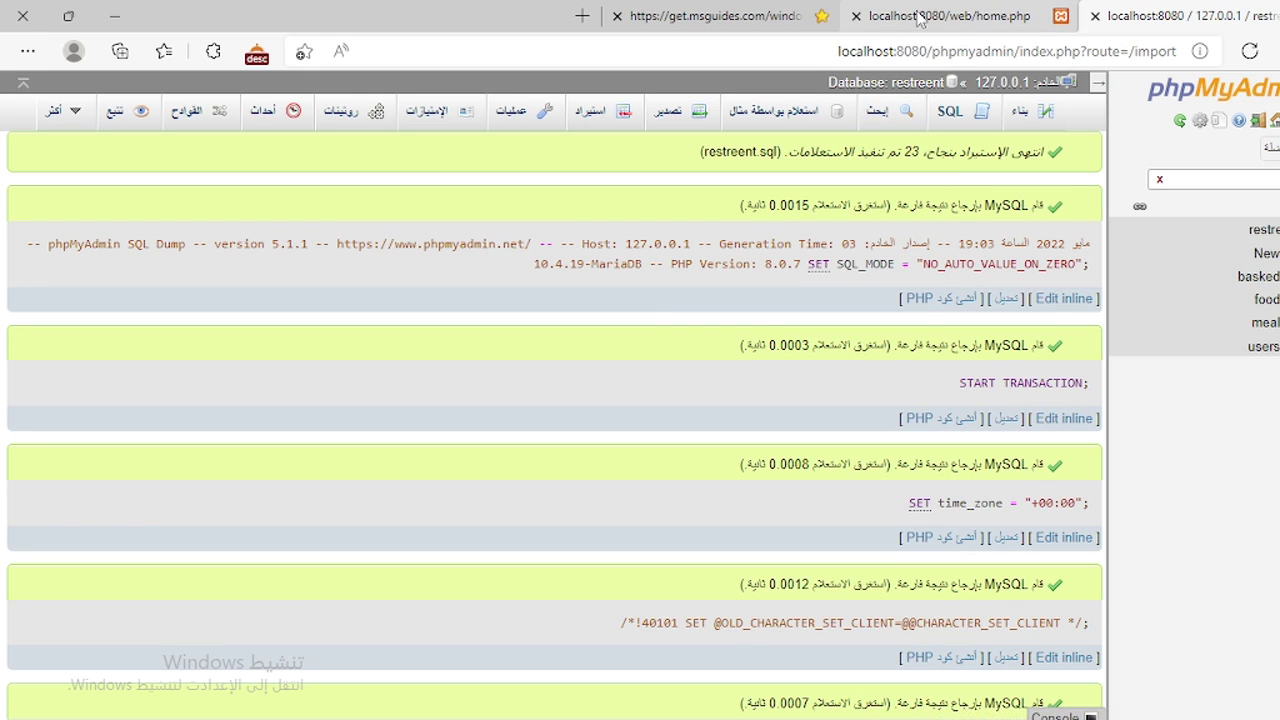
- Switch to the browser tab with the web login page and try to load localhost:8080/ret
{"action": "left_click", "coordinate": [921, 15]}
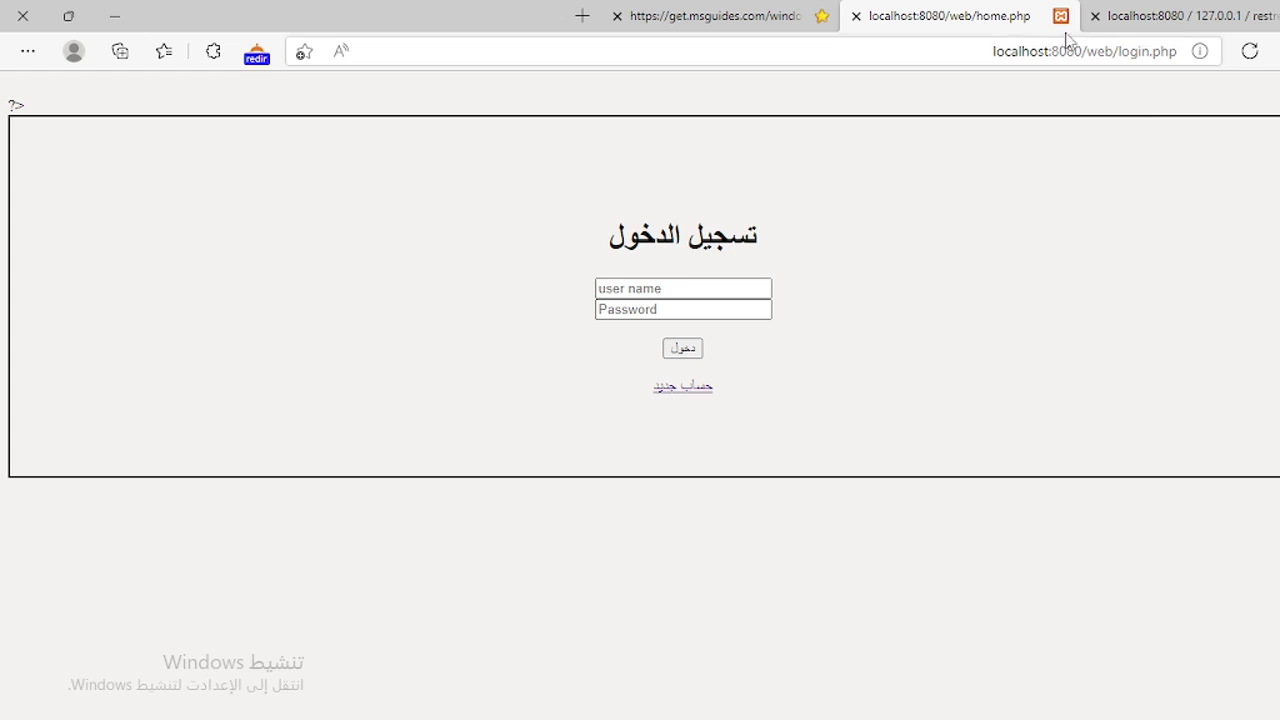
{"action": "left_click", "coordinate": [982, 50]}
{"action": "key", "text": "BackSpace"}
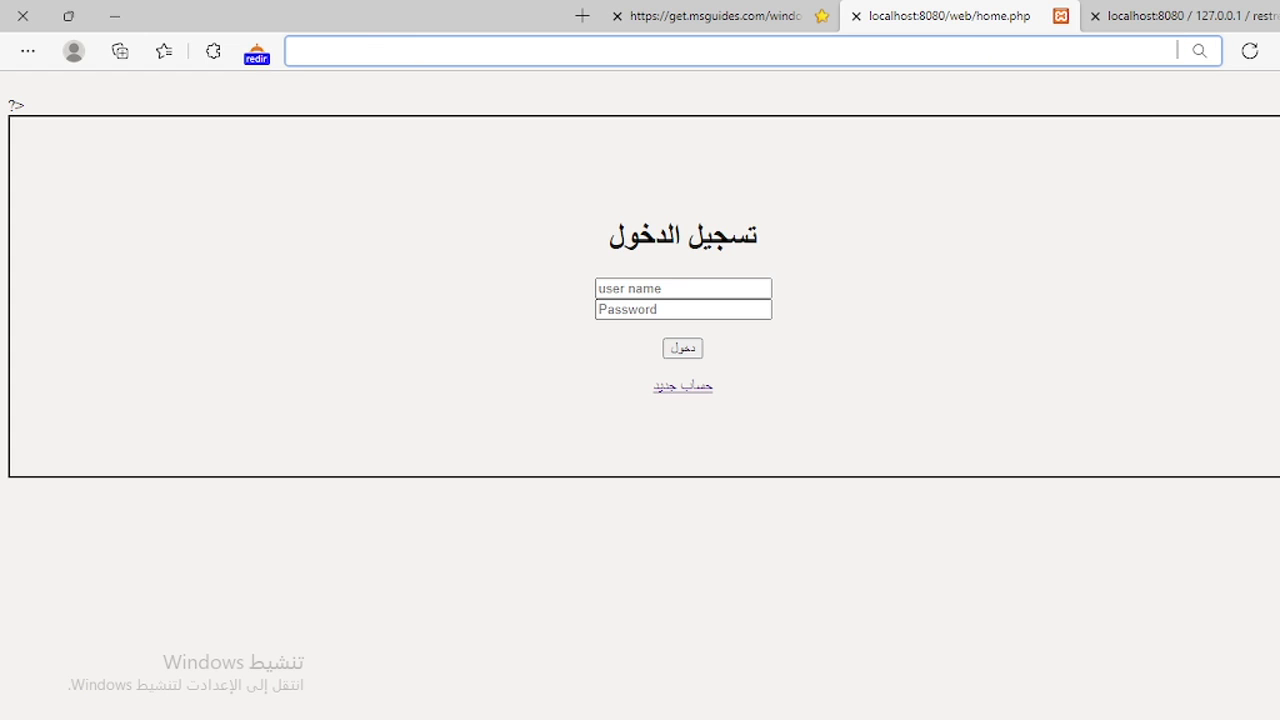
{"action": "type", "text": "l"}
{"action": "key", "text": "Right"}
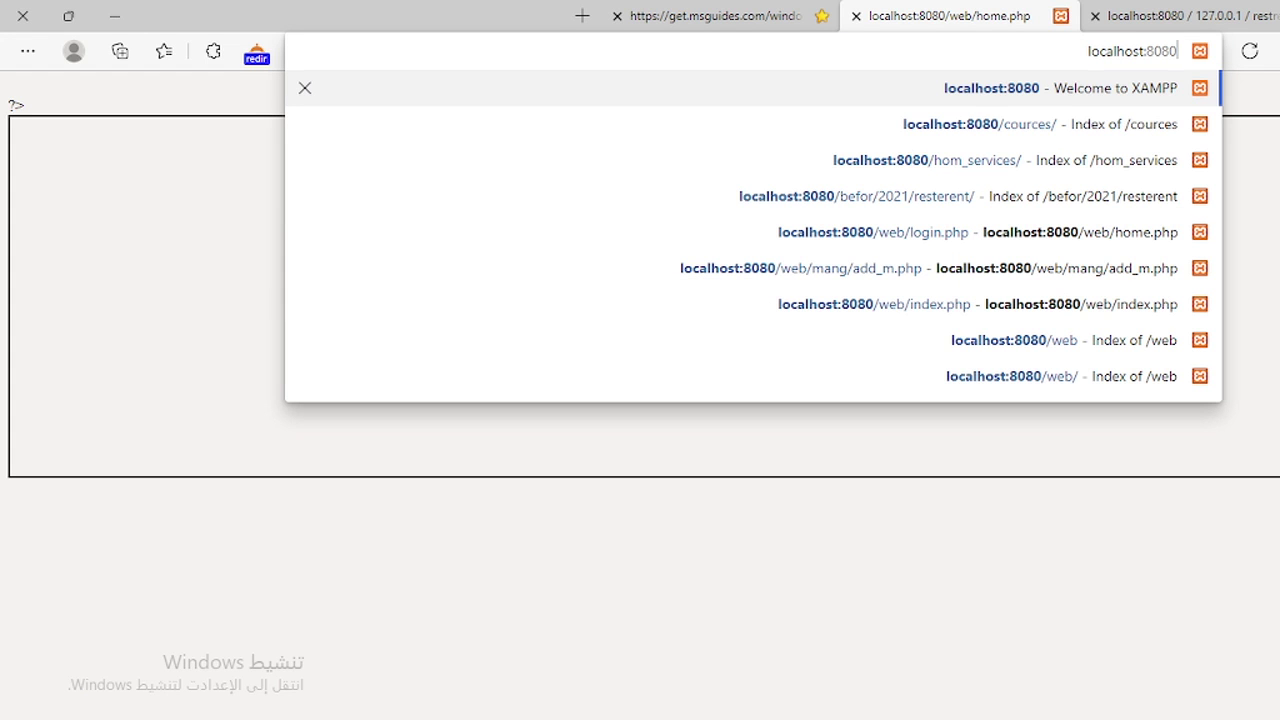
{"action": "type", "text": "/"}
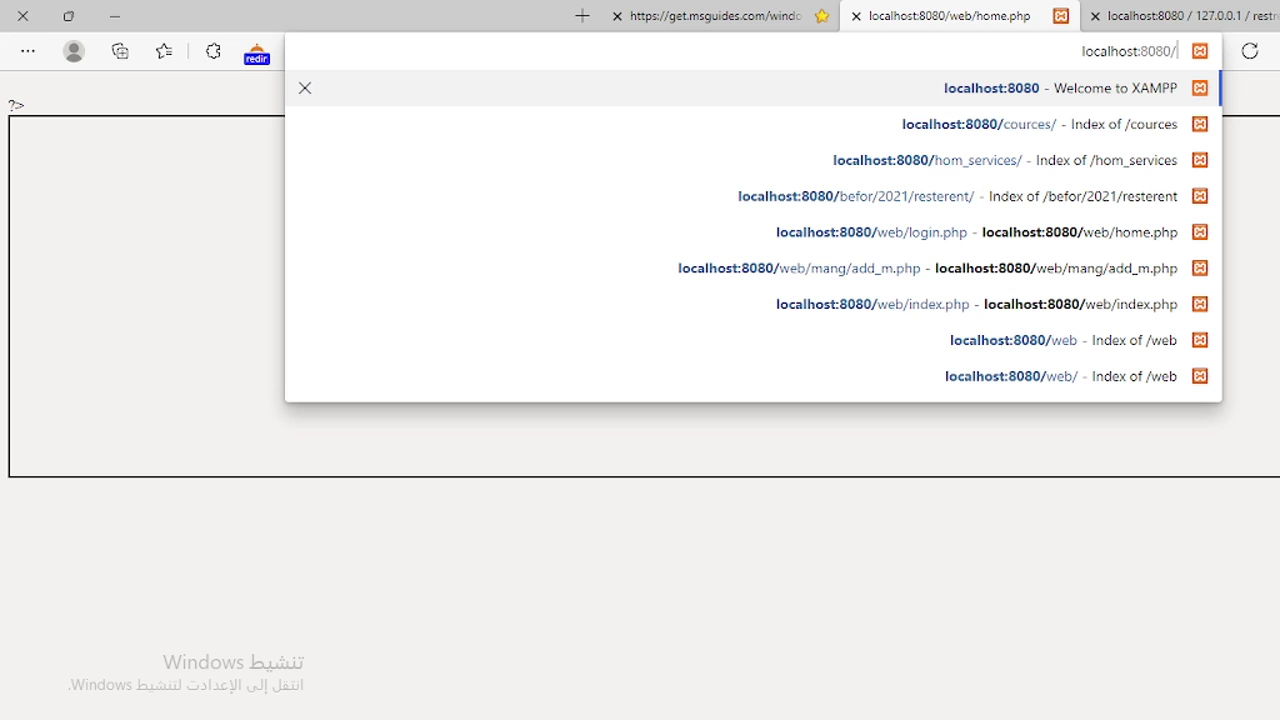
{"action": "type", "text": "ret"}
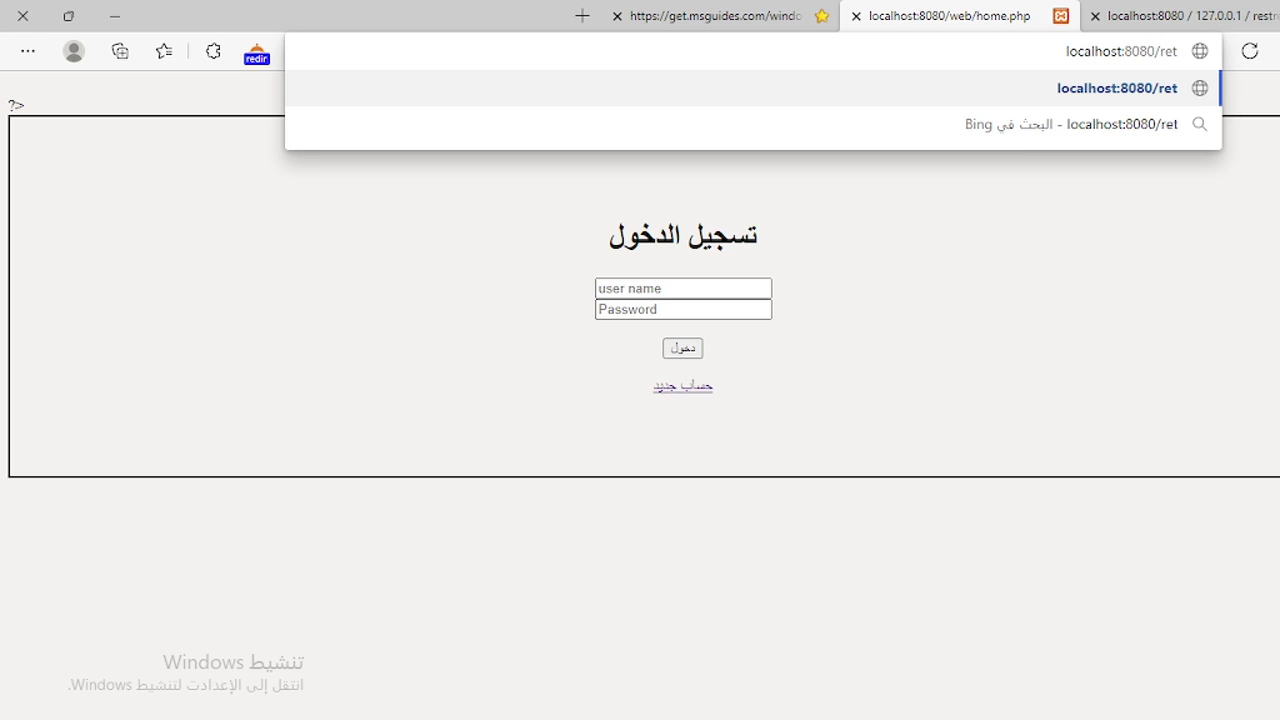
{"action": "key", "text": "Return"}
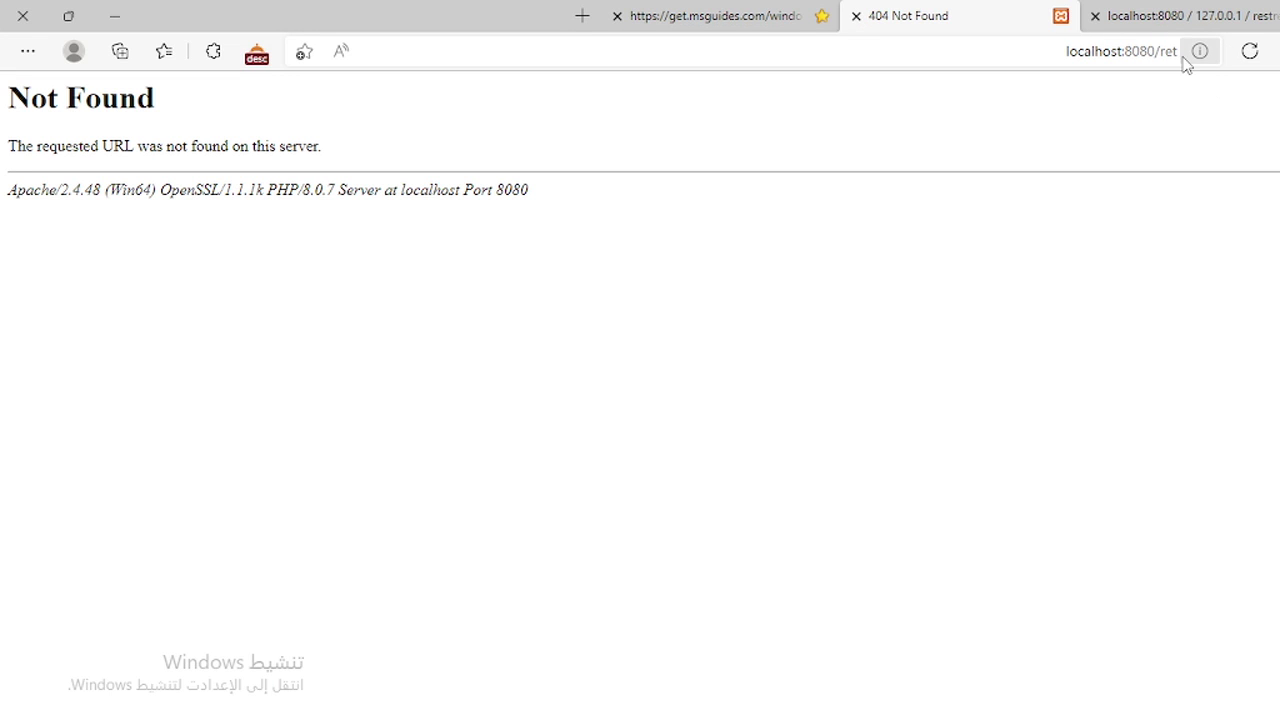
- Correct the address to localhost:8080/rest and load the project's start page
{"action": "left_click", "coordinate": [1172, 52]}
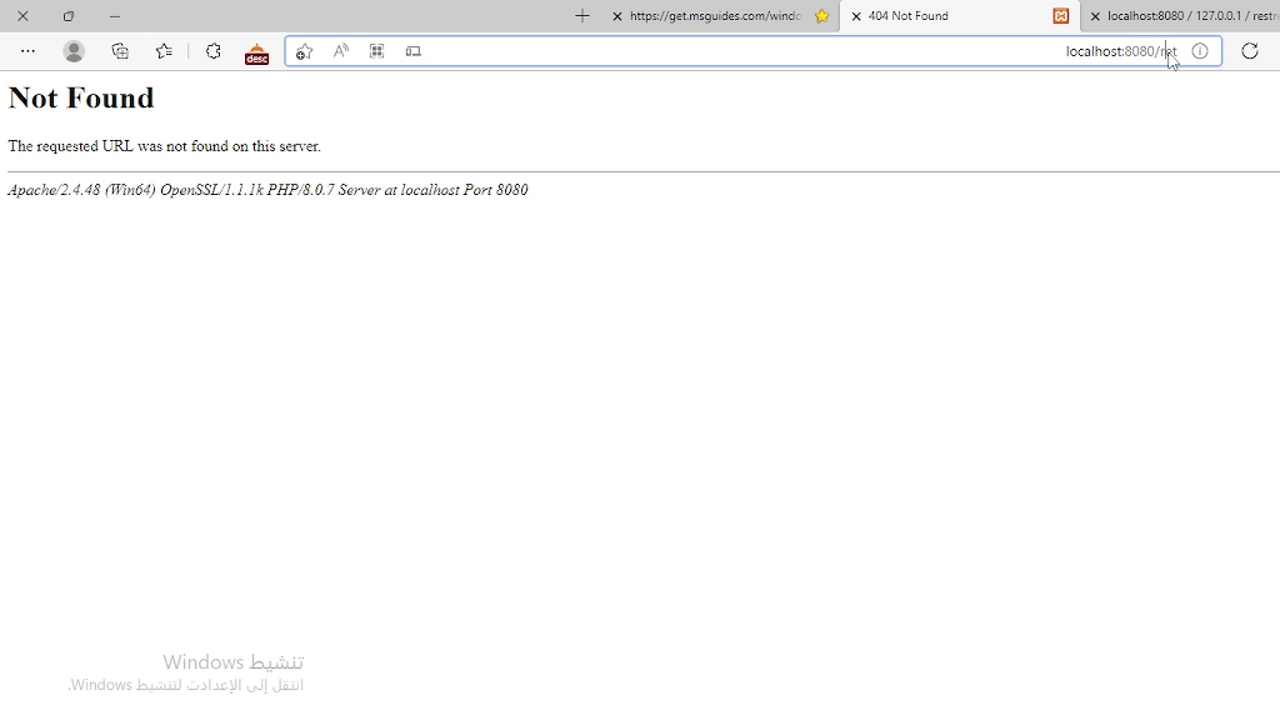
{"action": "type", "text": "d"}
{"action": "key", "text": "BackSpace"}
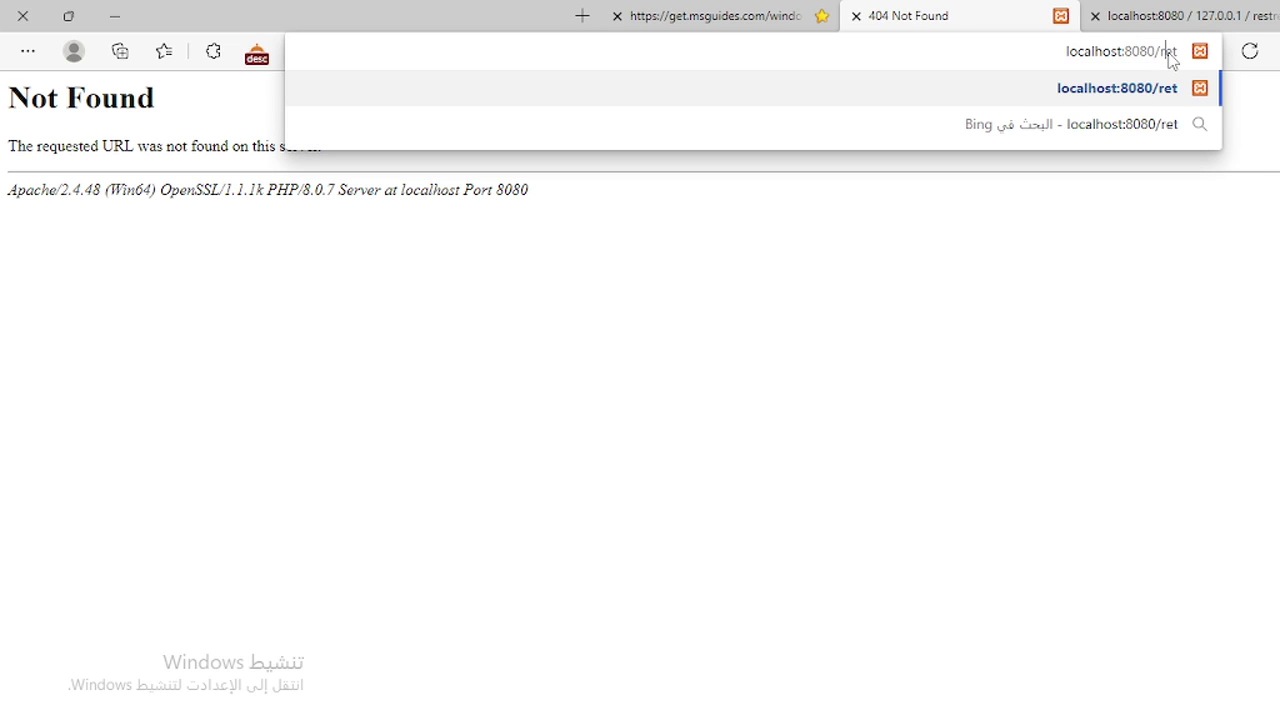
{"action": "type", "text": "d"}
{"action": "key", "text": "BackSpace"}
{"action": "type", "text": "s"}
{"action": "key", "text": "Return"}
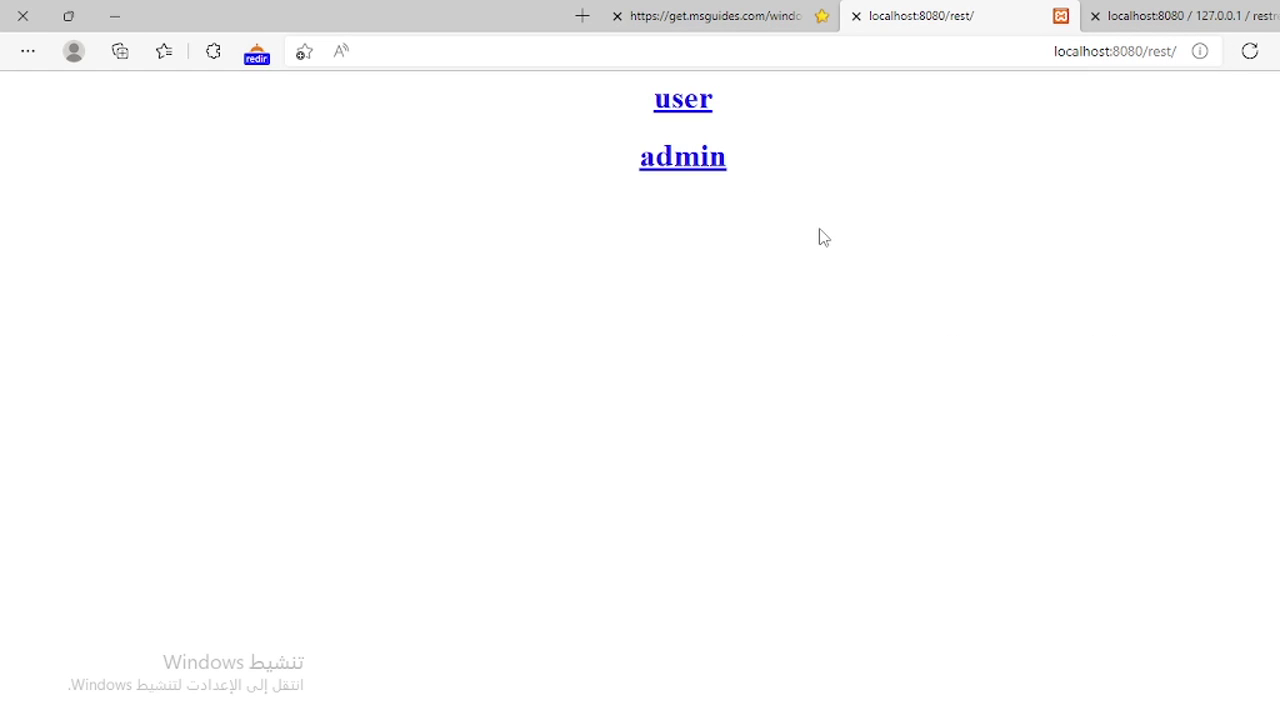
- Look over the user and admin links on the start page and open the user login page
{"action": "left_click_drag", "start_coordinate": [633, 98], "coordinate": [803, 171]}
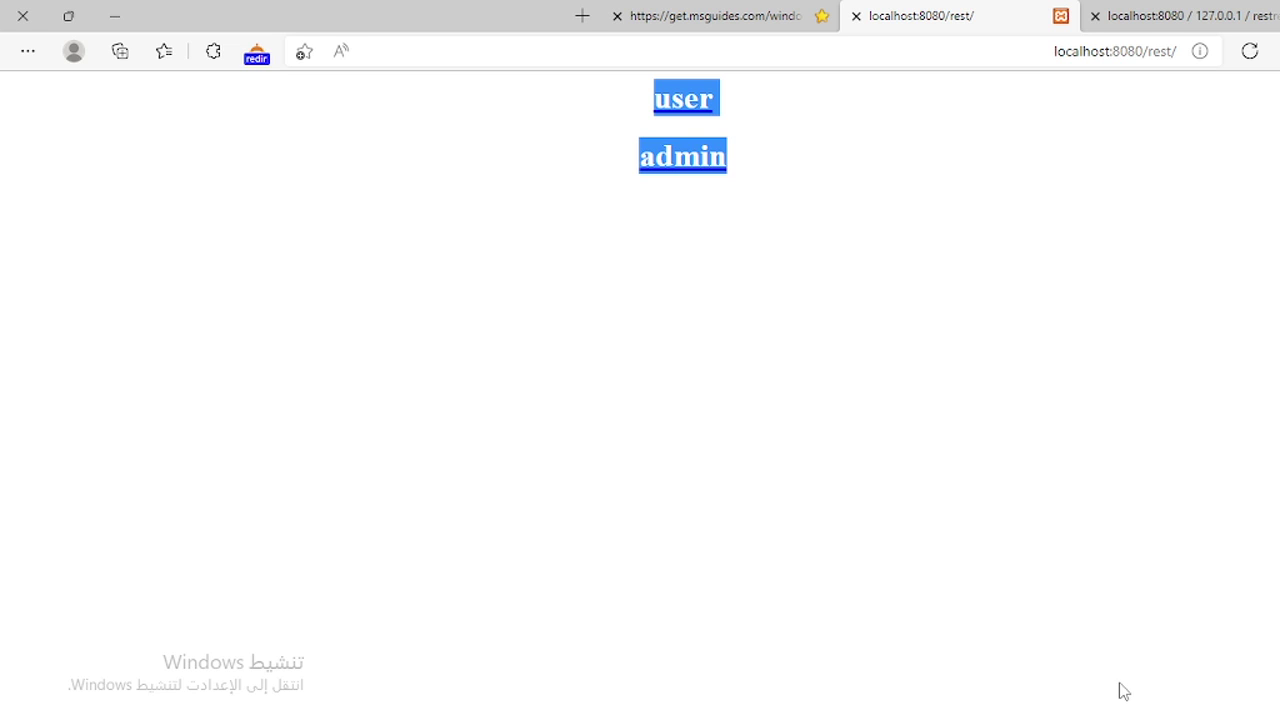
{"action": "left_click", "coordinate": [836, 138]}
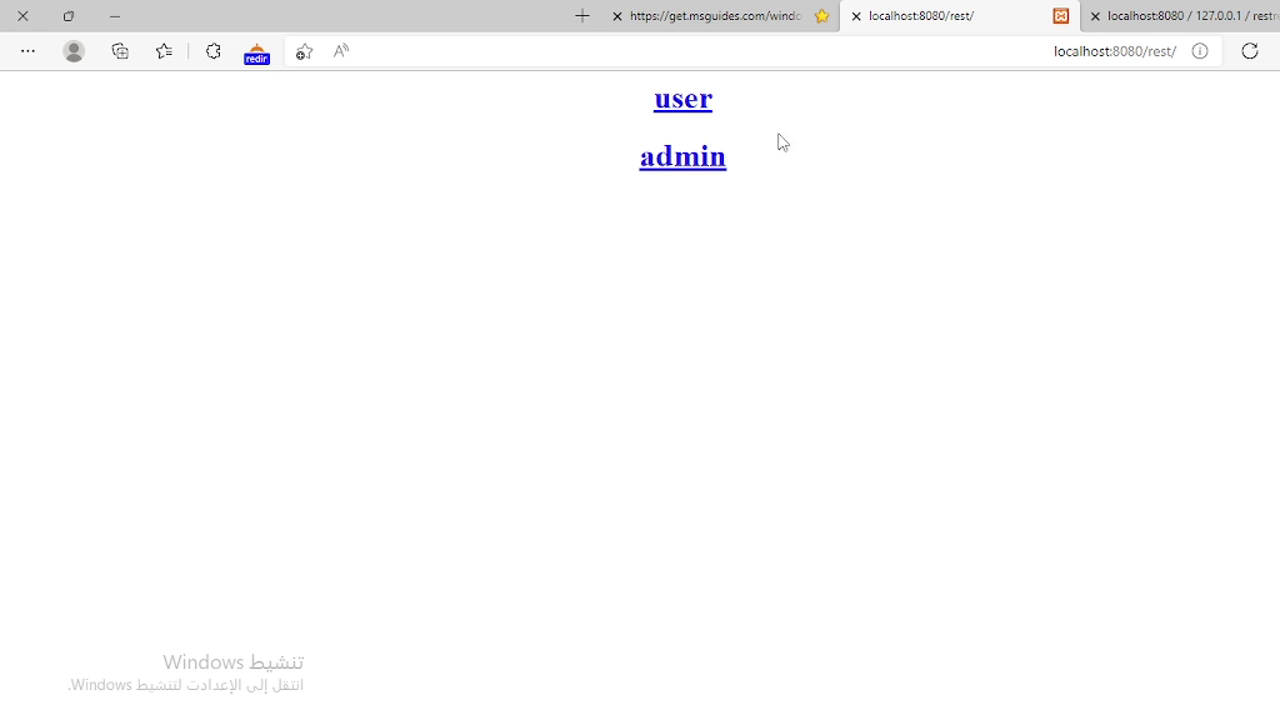
{"action": "left_click", "coordinate": [700, 110]}
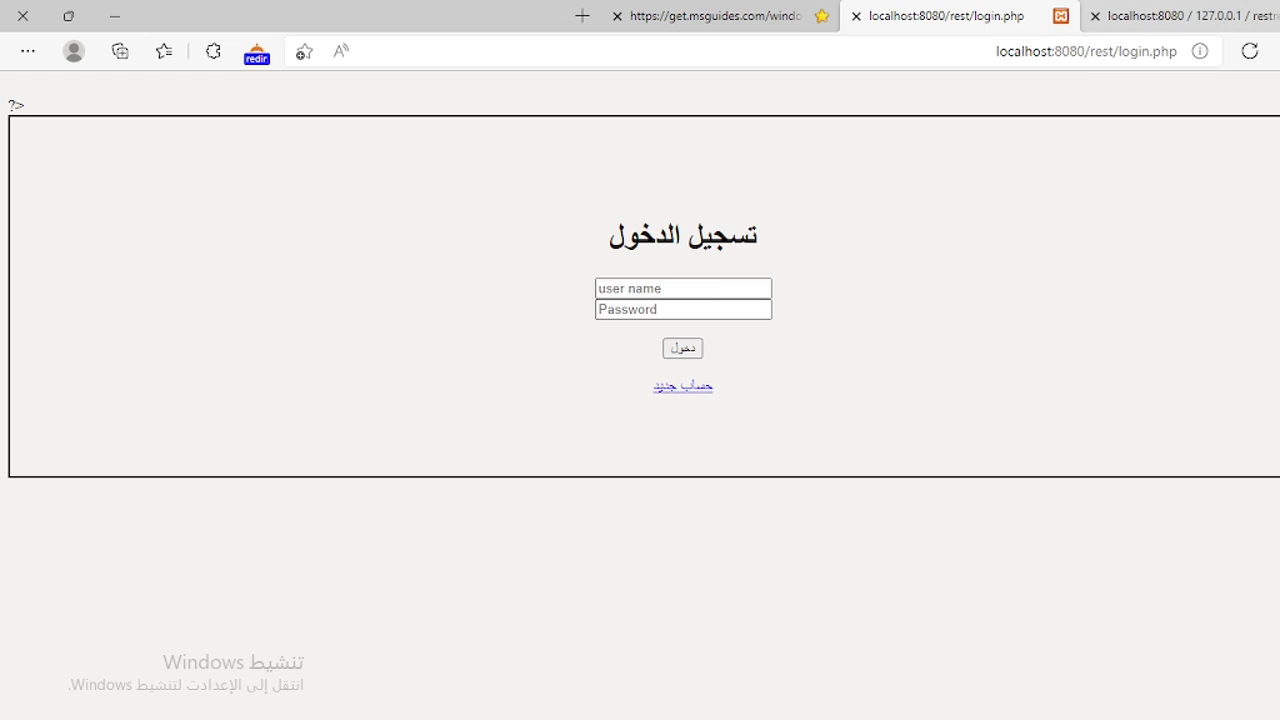
- Return to phpMyAdmin and examine the columns of the meal, food and basked tables in the restreent database
{"action": "left_click", "coordinate": [1180, 16]}
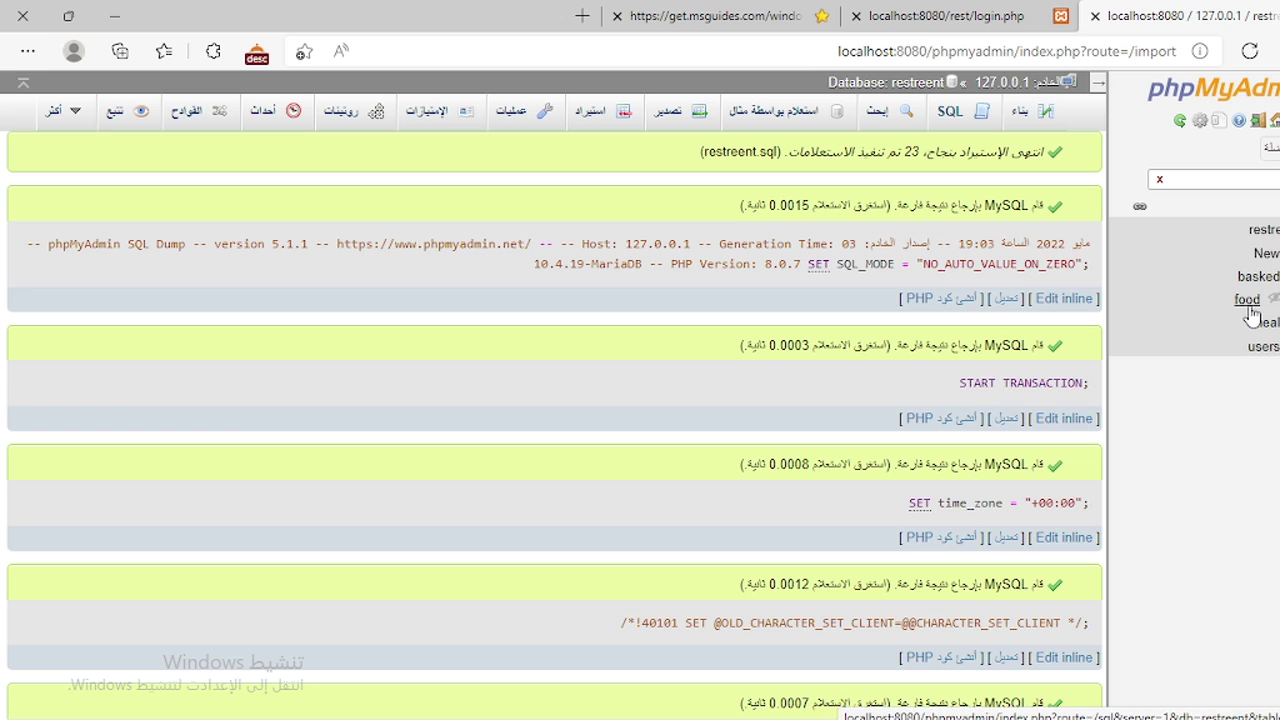
{"action": "left_click", "coordinate": [1250, 322]}
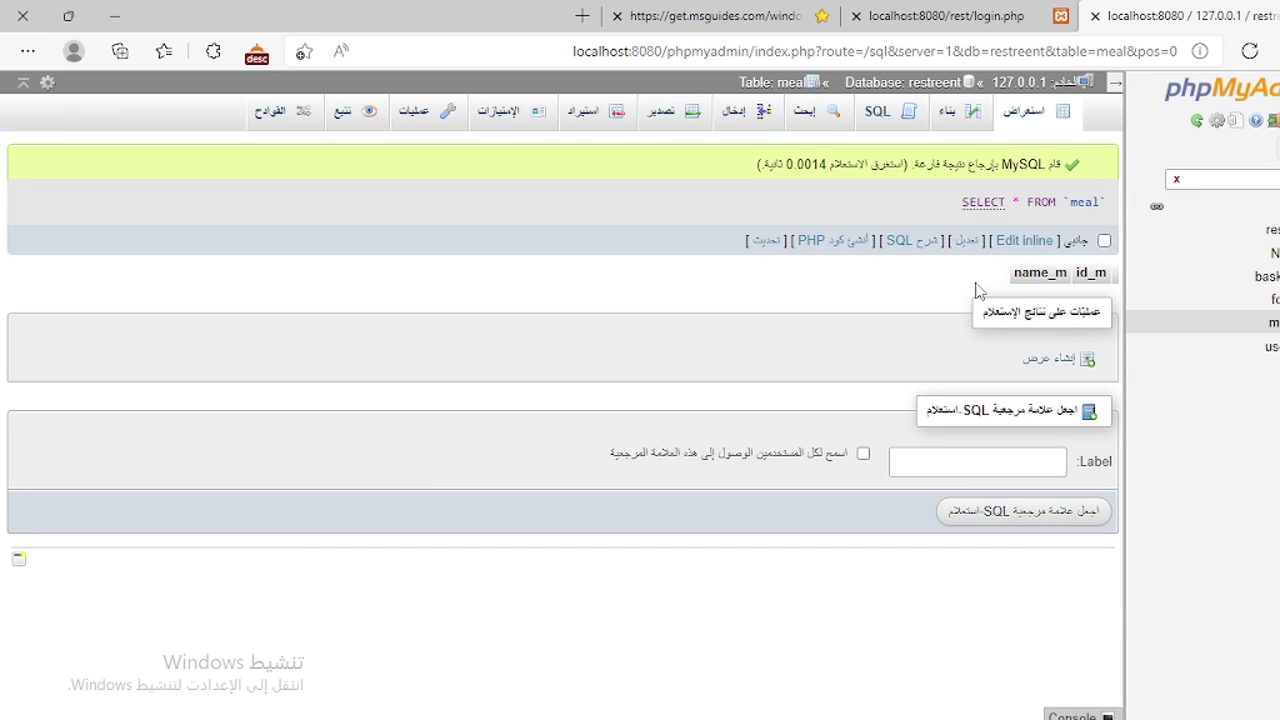
{"action": "left_click", "coordinate": [1266, 303]}
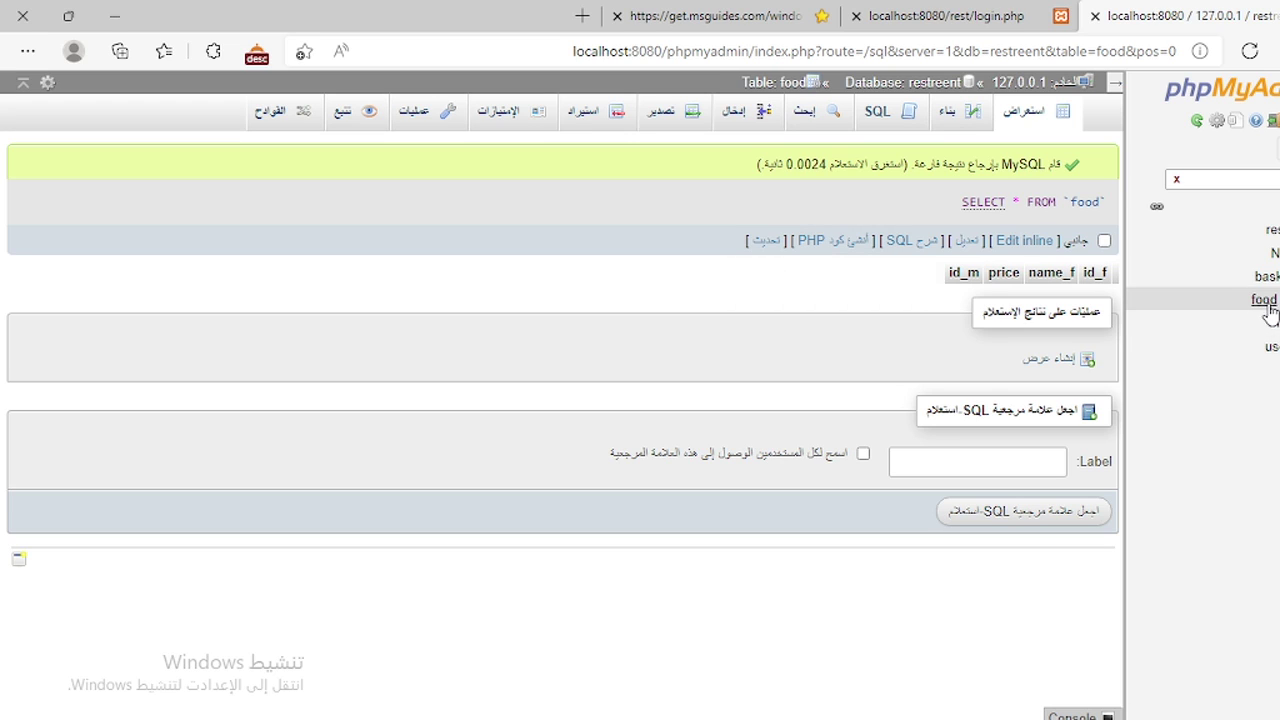
{"action": "left_click_drag", "start_coordinate": [1102, 276], "coordinate": [980, 292]}
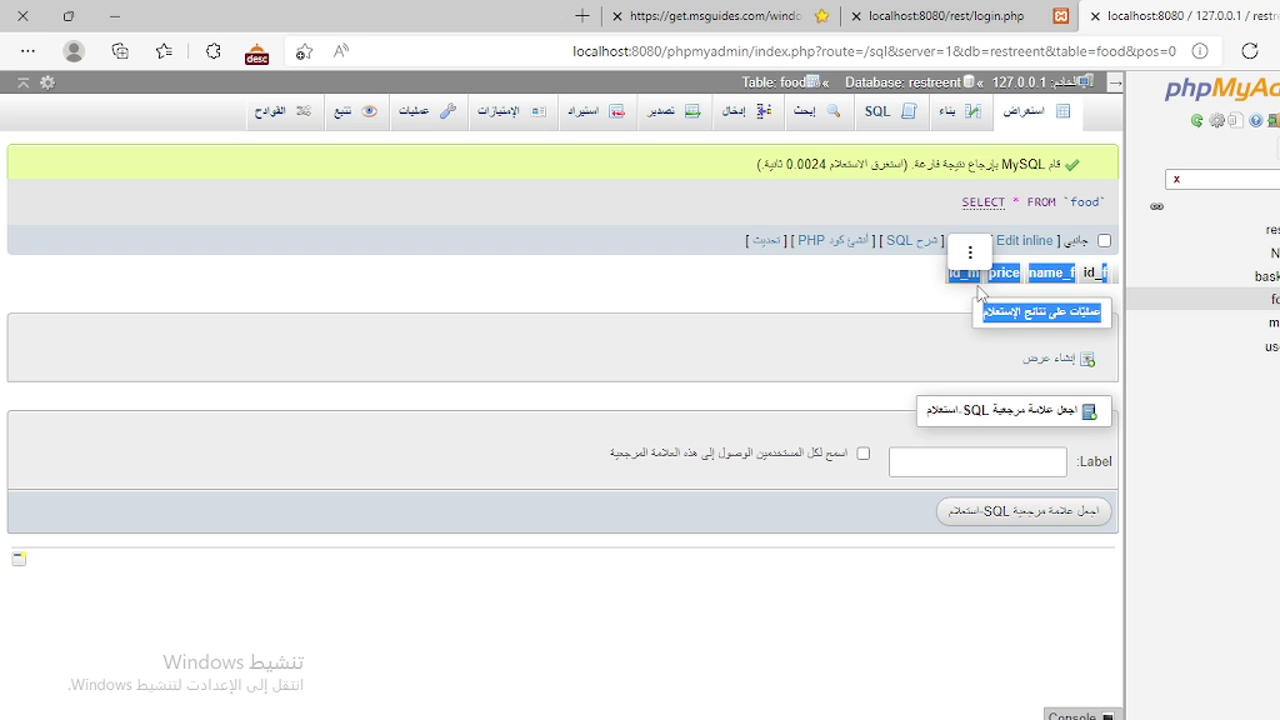
{"action": "left_click", "coordinate": [1272, 338]}
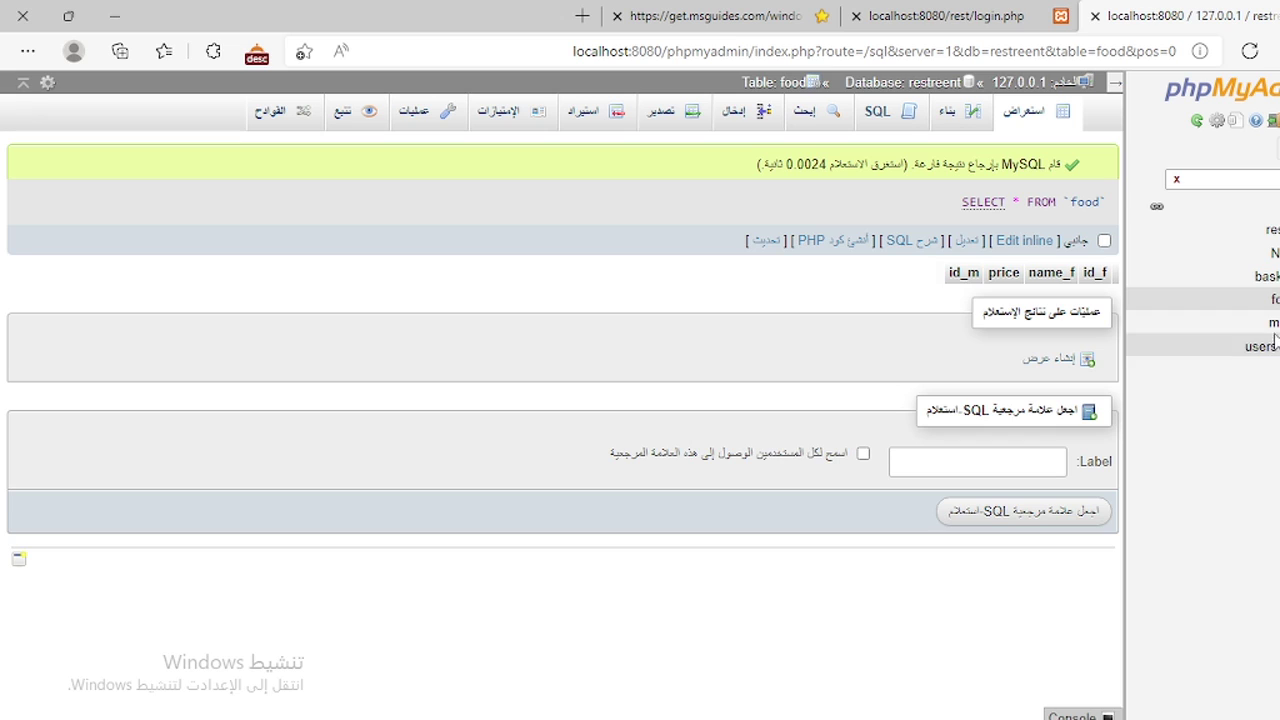
{"action": "left_click", "coordinate": [1262, 283]}
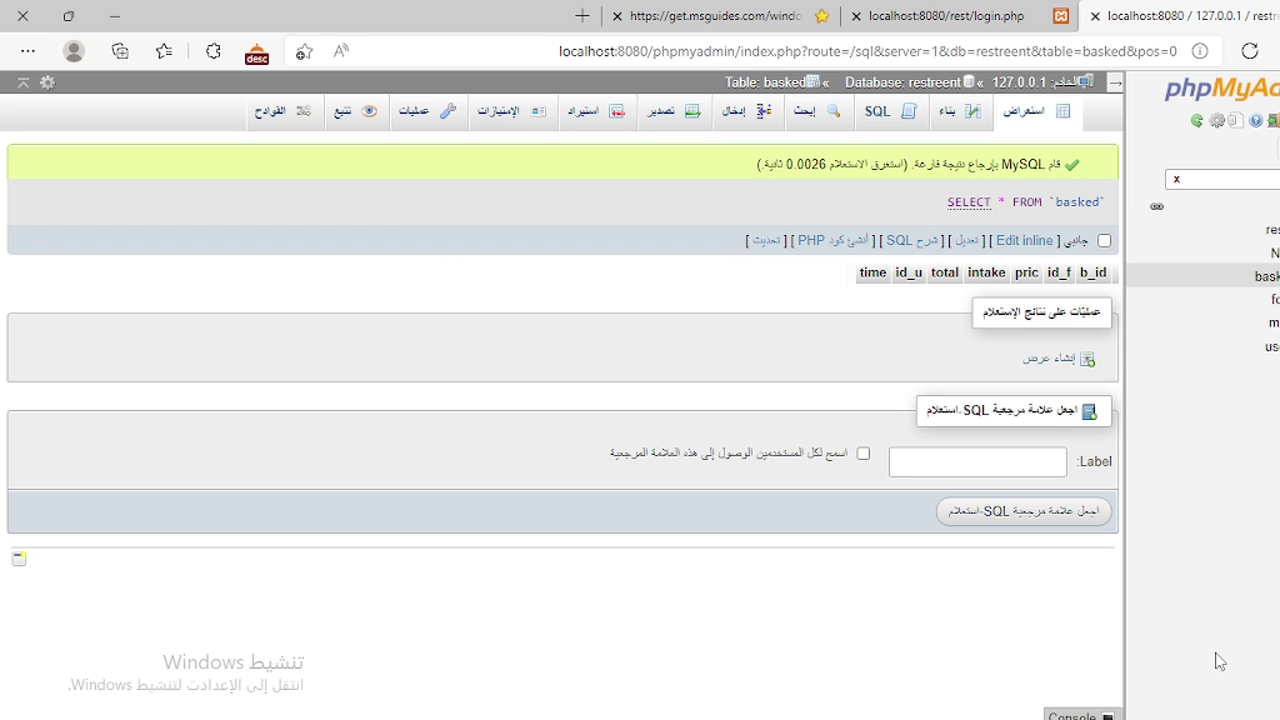
{"action": "left_click", "coordinate": [1265, 285]}
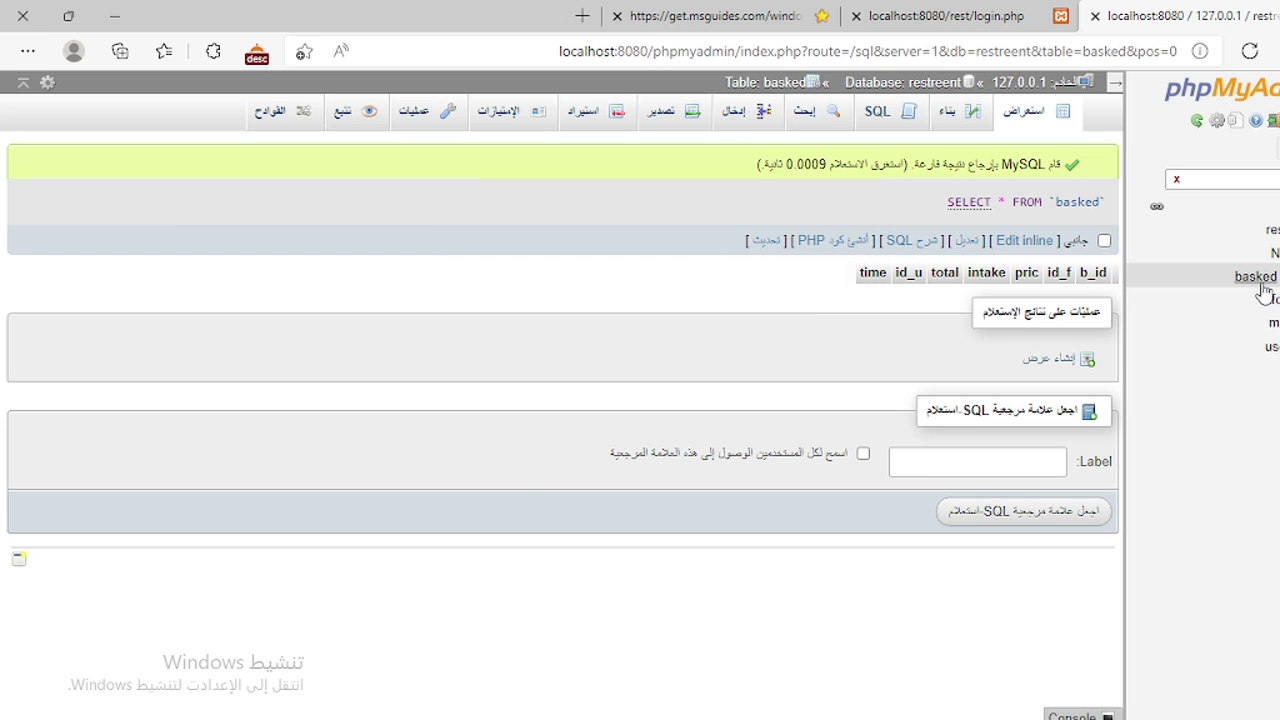
- Compare the id_f column in the basked and food tables of the restreent database
{"action": "double_click", "coordinate": [1055, 273]}
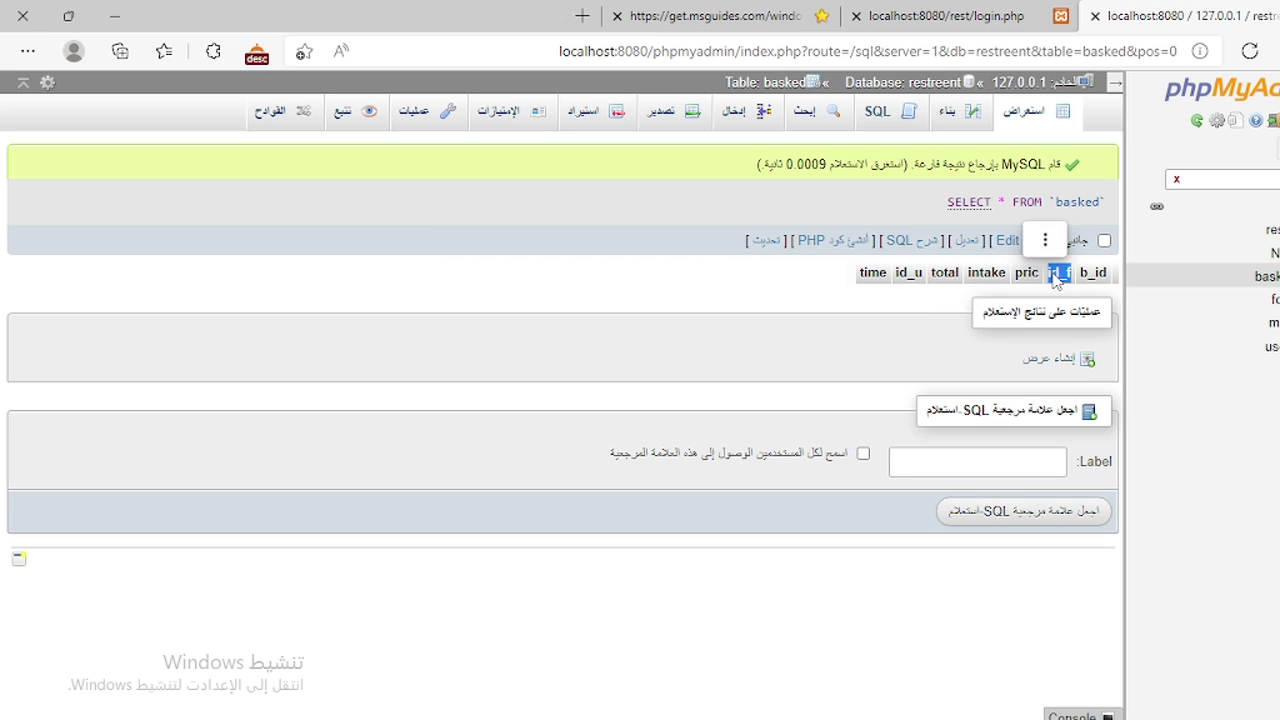
{"action": "left_click", "coordinate": [1266, 302]}
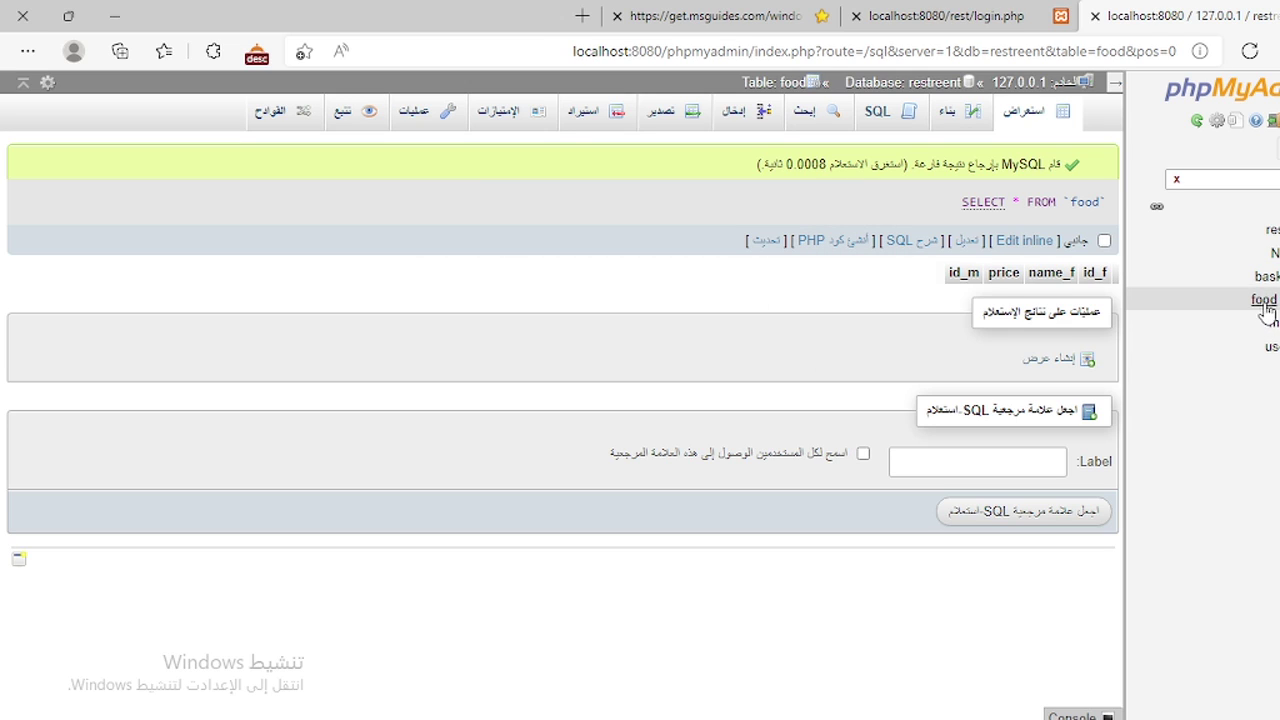
{"action": "left_click", "coordinate": [1268, 280]}
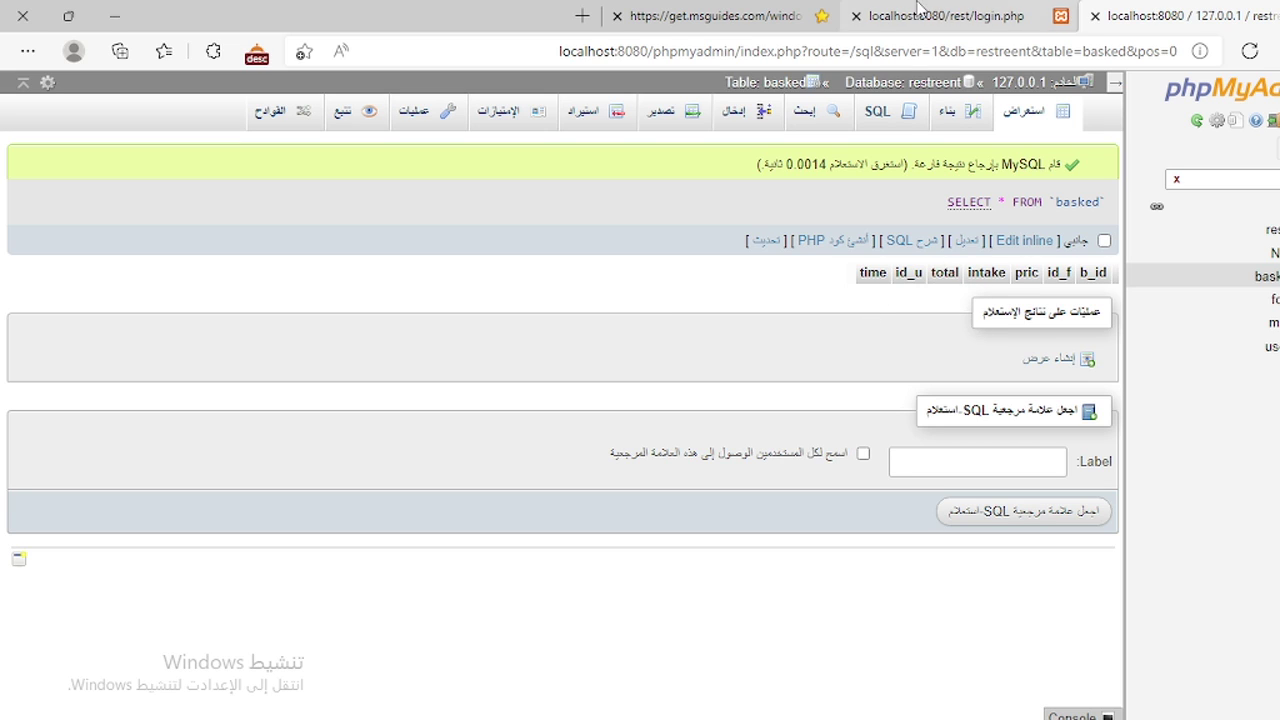
- Return to the site's login page and open the new account registration form
{"action": "left_click", "coordinate": [918, 12]}
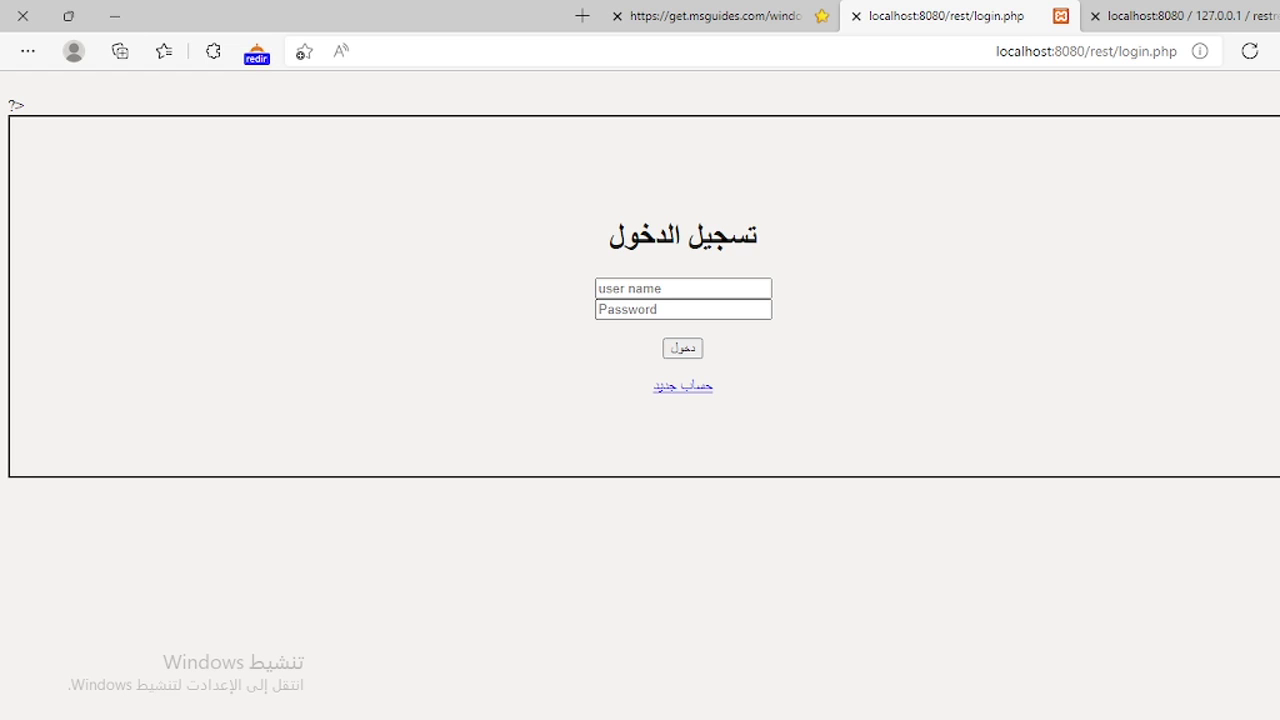
{"action": "left_click", "coordinate": [680, 386]}
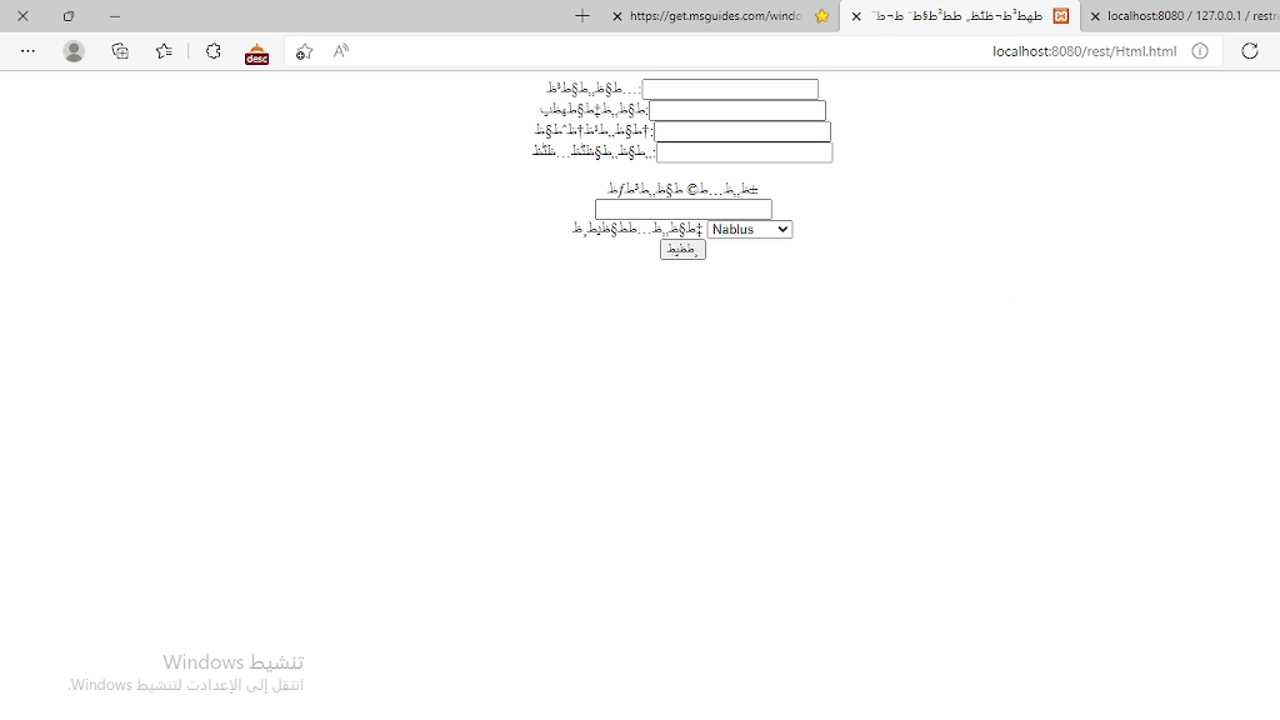
- Open the rest project folder in Visual Studio Code from File Explorer and trust the authors of its files
{"action": "left_click", "coordinate": [115, 15]}
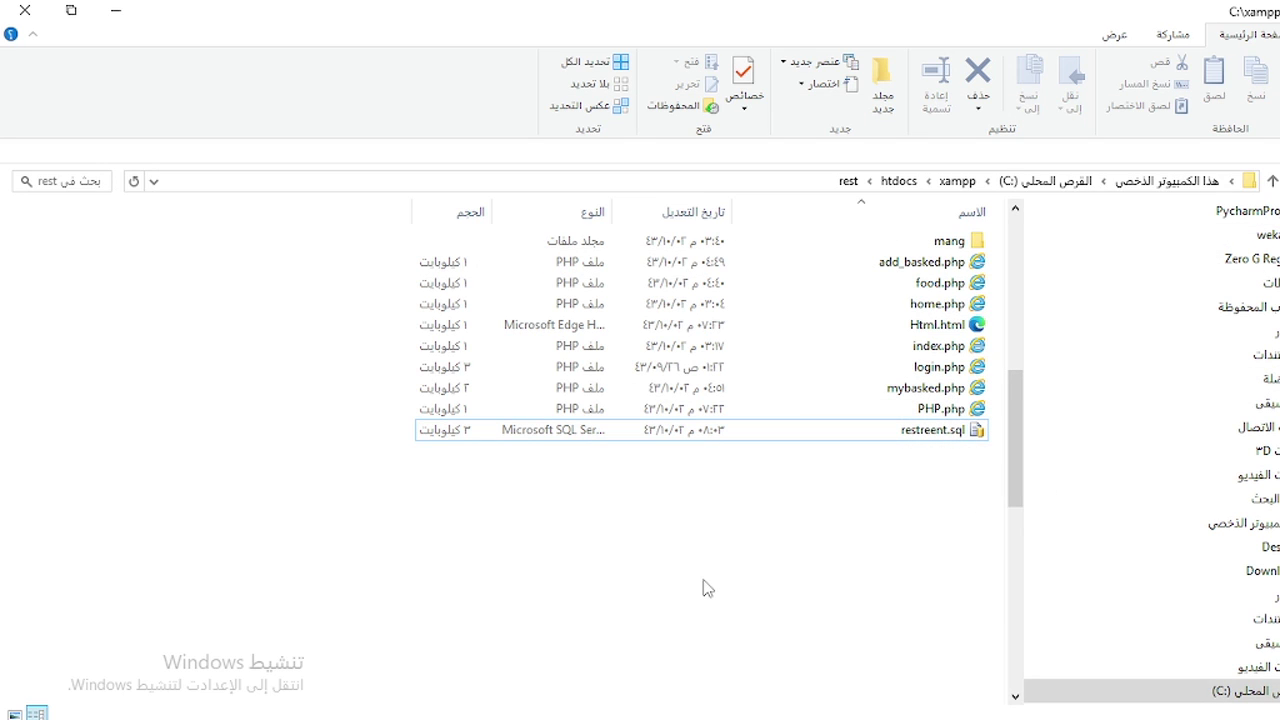
{"action": "right_click", "coordinate": [707, 588]}
{"action": "left_click", "coordinate": [637, 458]}
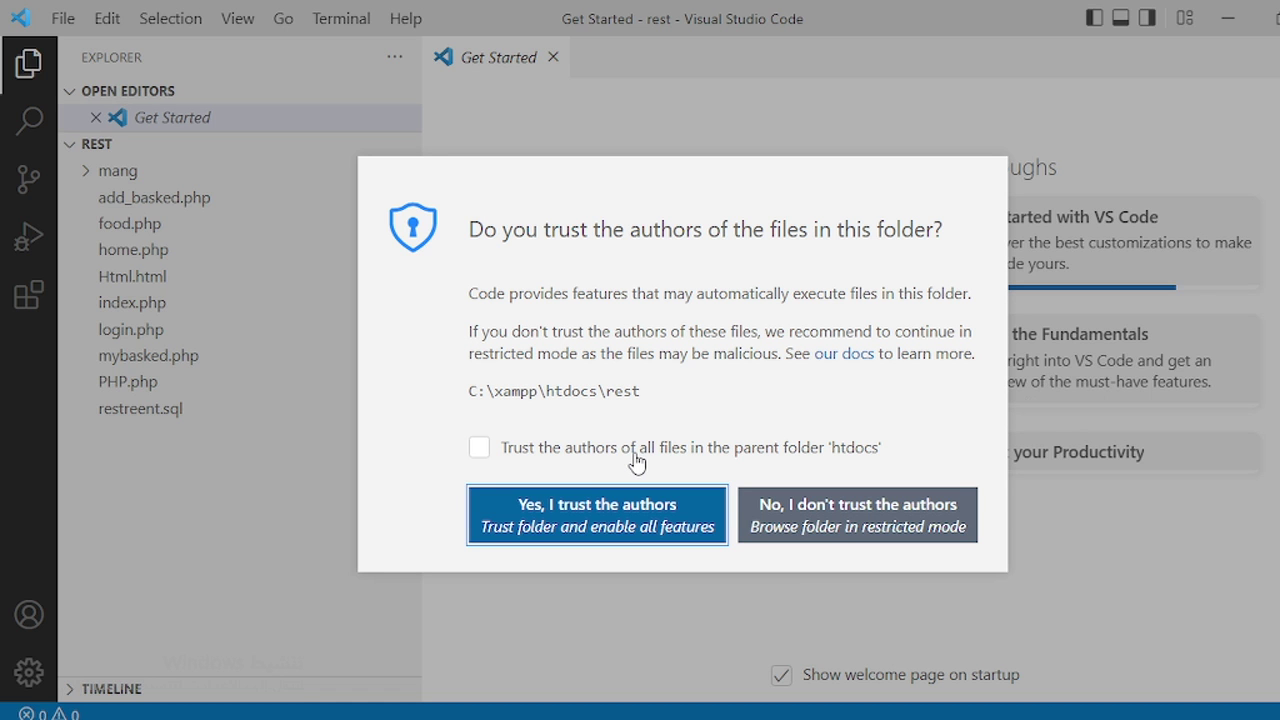
{"action": "key", "text": "Return"}
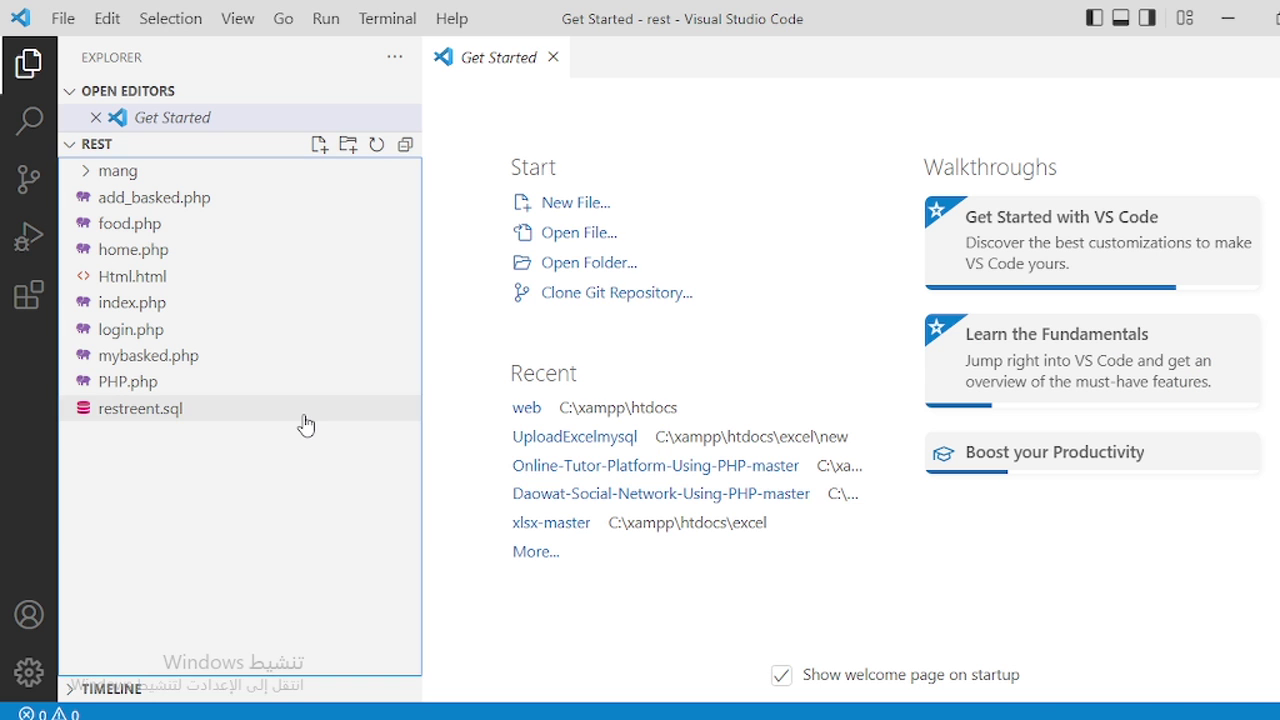
- Open Html.html and insert a new line directly below the opening head tag
{"action": "left_click", "coordinate": [305, 424]}
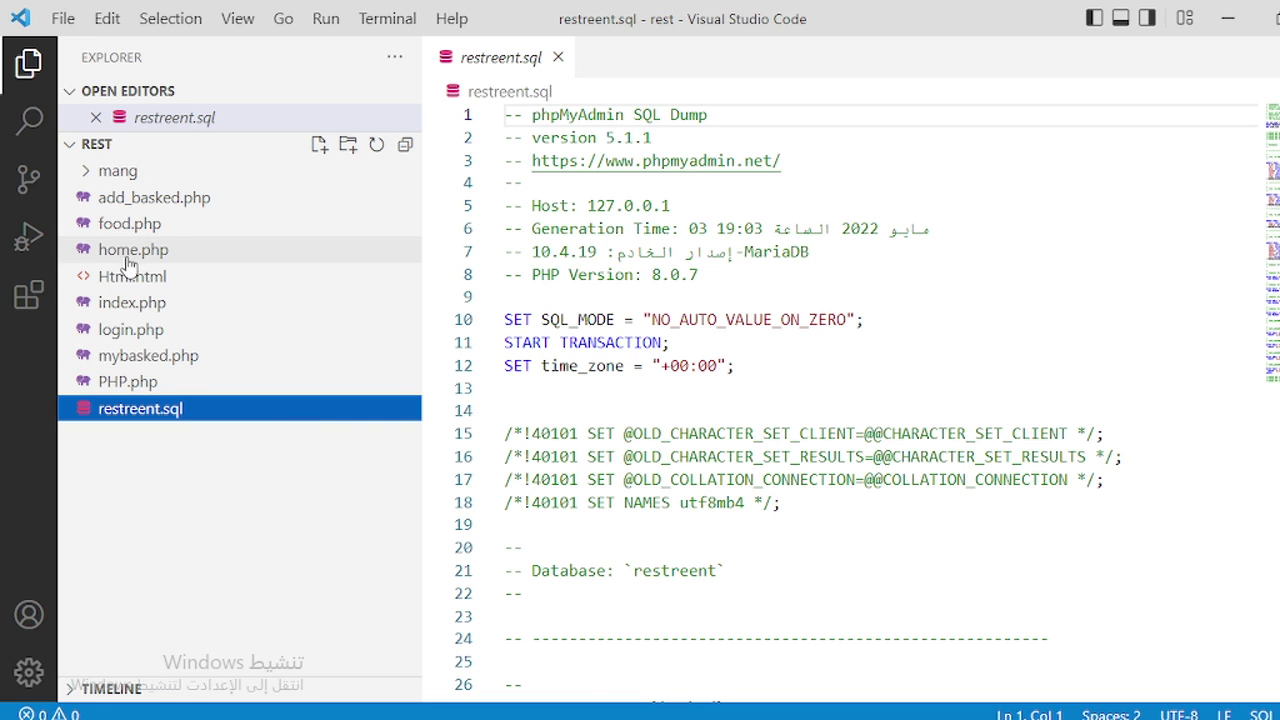
{"action": "left_click", "coordinate": [102, 276]}
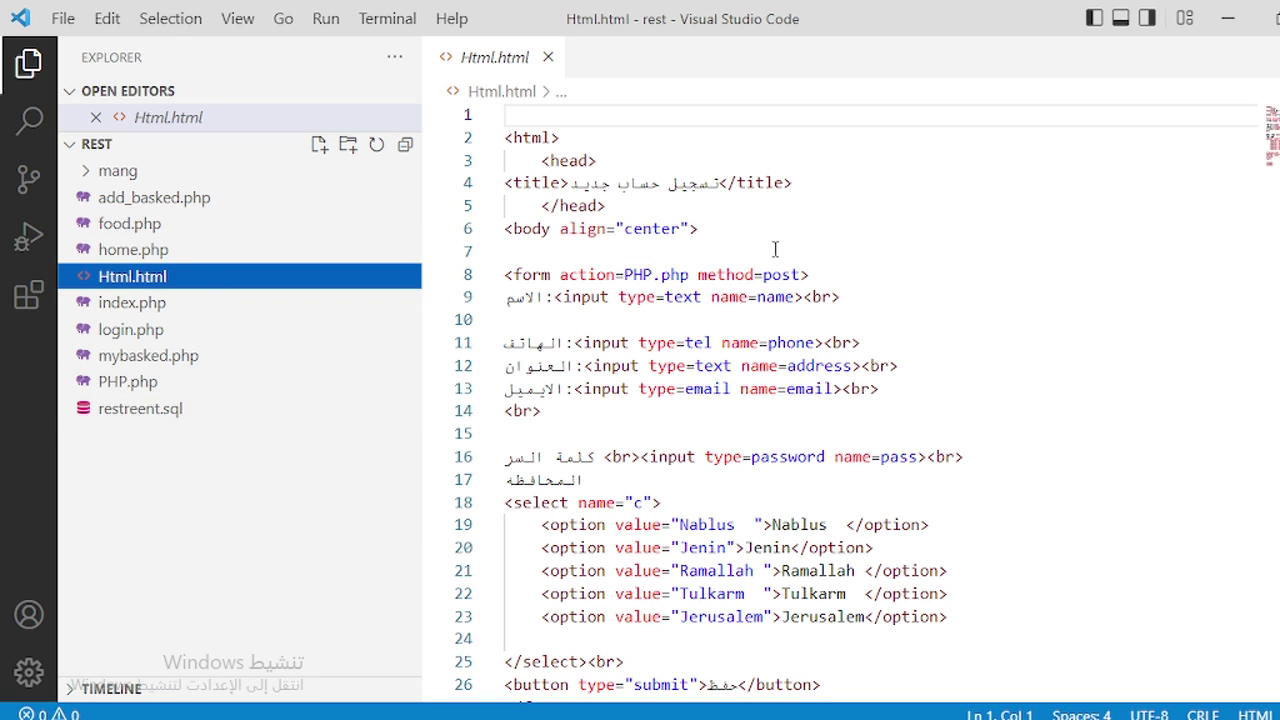
{"action": "left_click", "coordinate": [640, 160]}
{"action": "key", "text": "Return"}
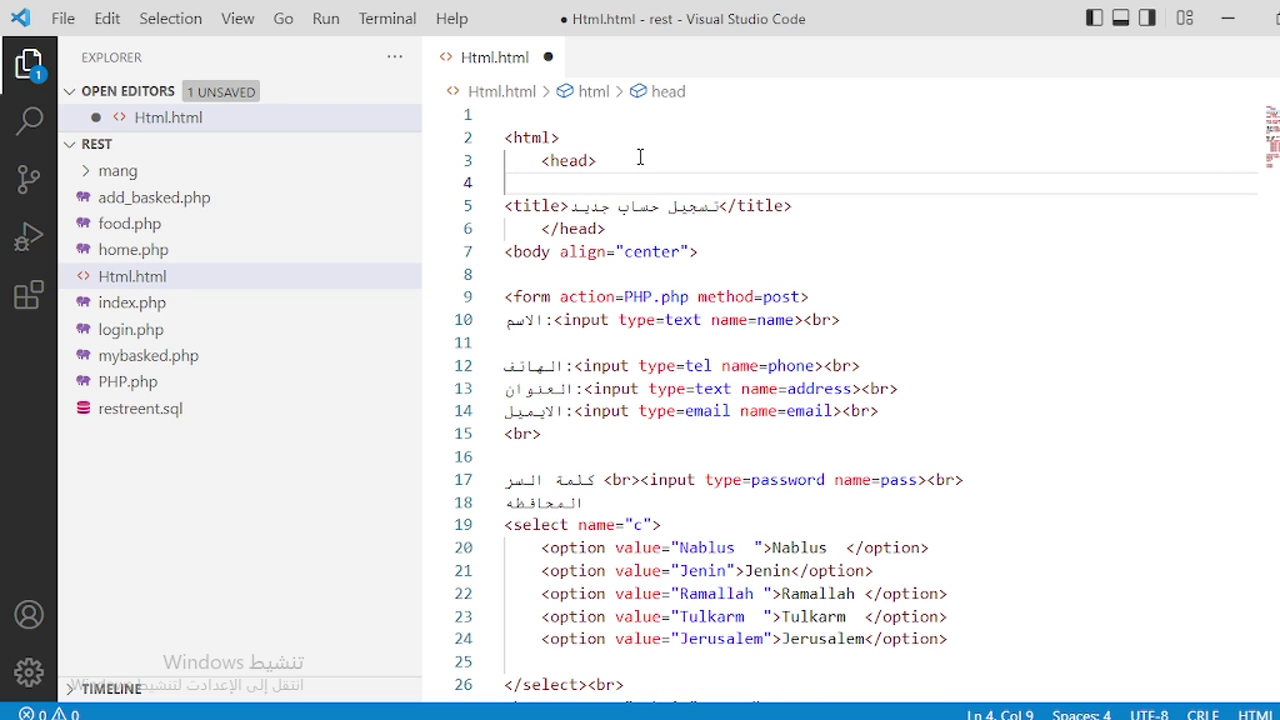
{"action": "type", "text": "<"}
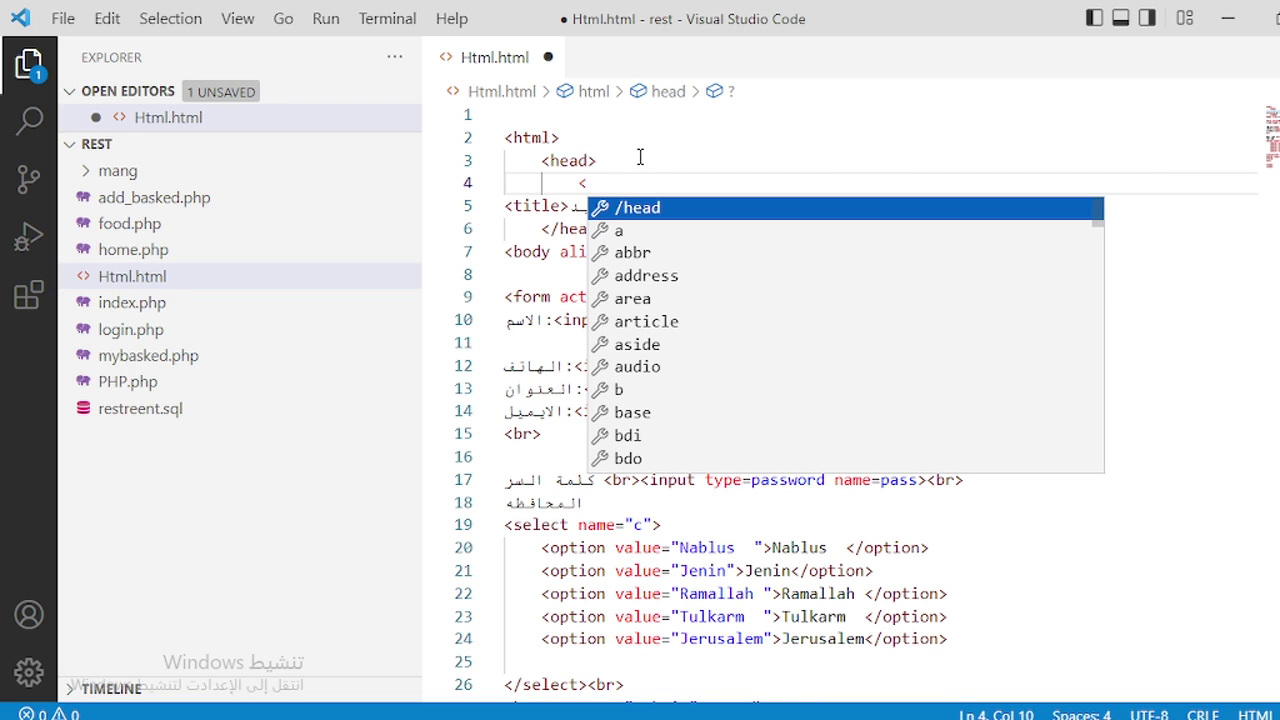
{"action": "type", "text": "n"}
{"action": "key", "text": "BackSpace"}
{"action": "type", "text": "mw"}
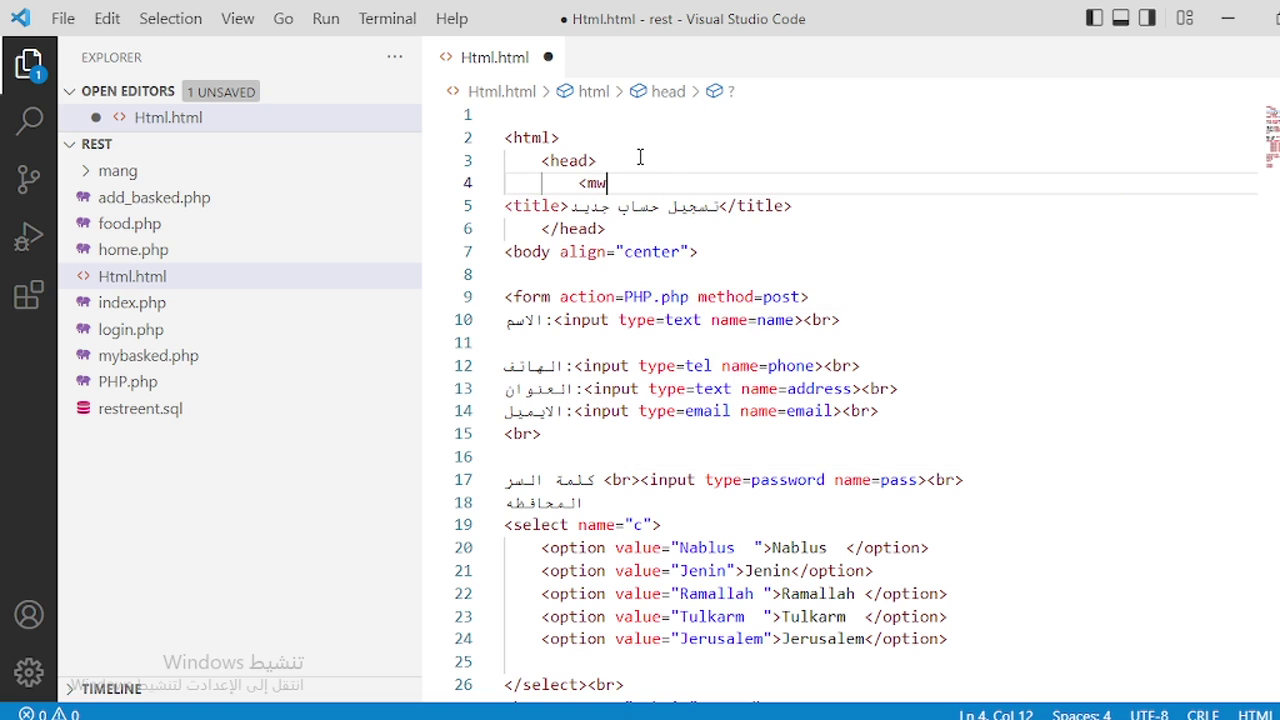
{"action": "key", "text": "BackSpace"}
{"action": "key", "text": "BackSpace"}
{"action": "type", "text": "mw"}
{"action": "type", "text": "e"}
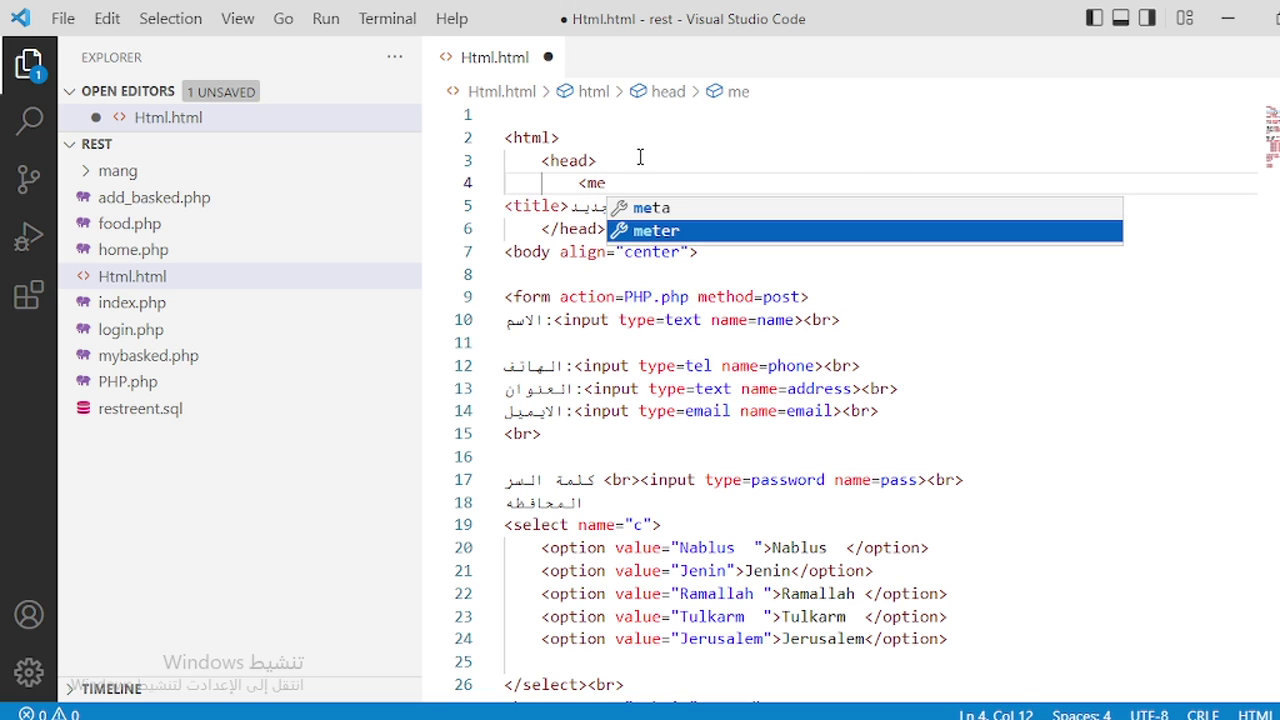
{"action": "key", "text": "BackSpace"}
{"action": "key", "text": "BackSpace"}
{"action": "key", "text": "BackSpace"}
{"action": "type", "text": "<"}
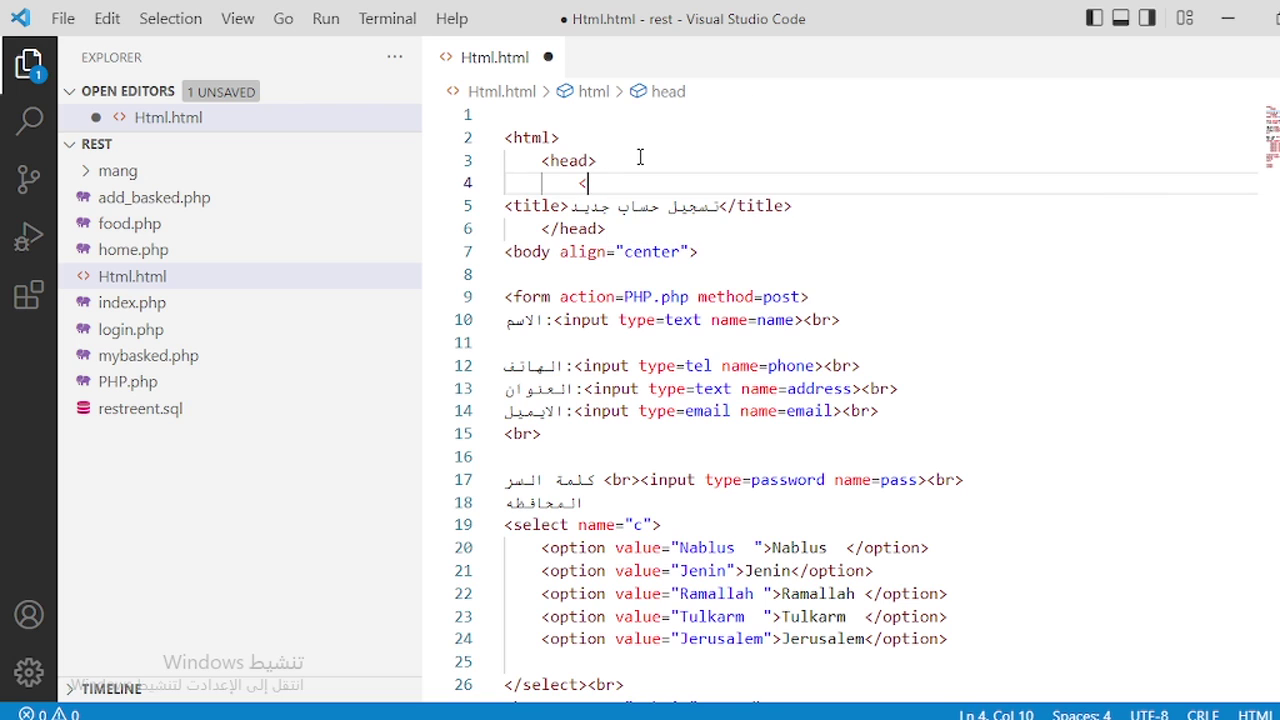
{"action": "type", "text": "me"}
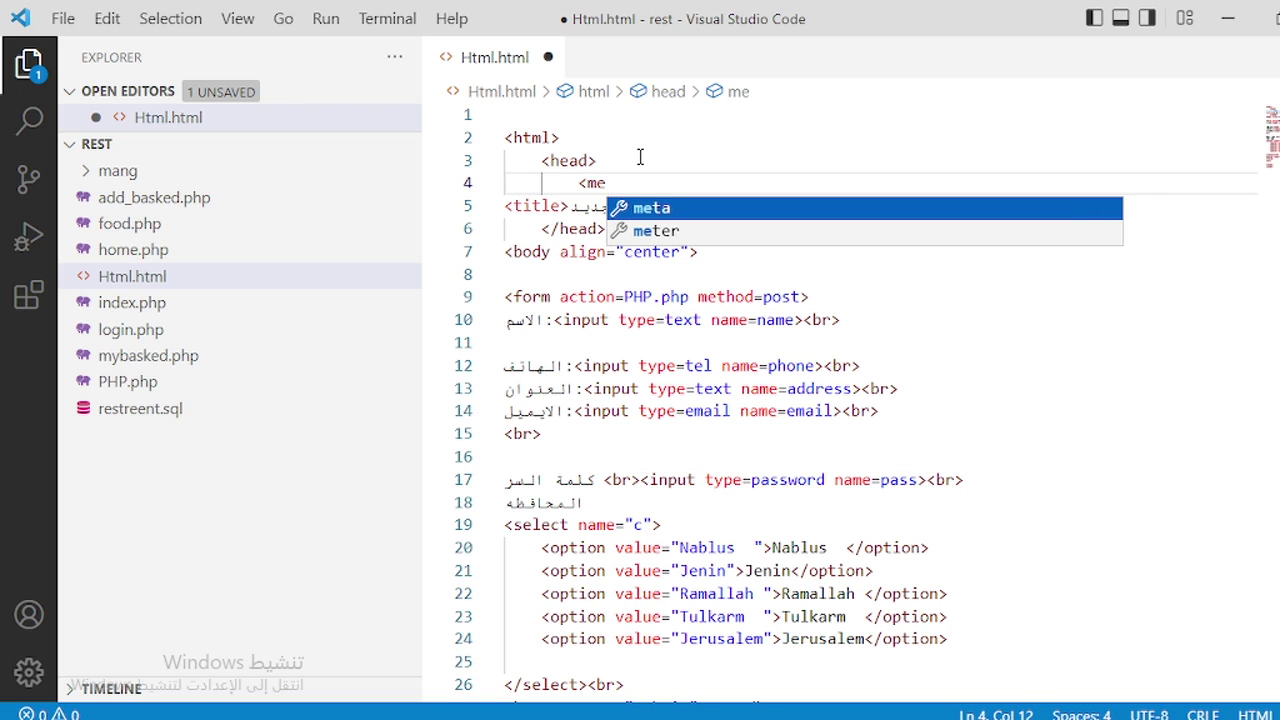
{"action": "key", "text": "Return"}
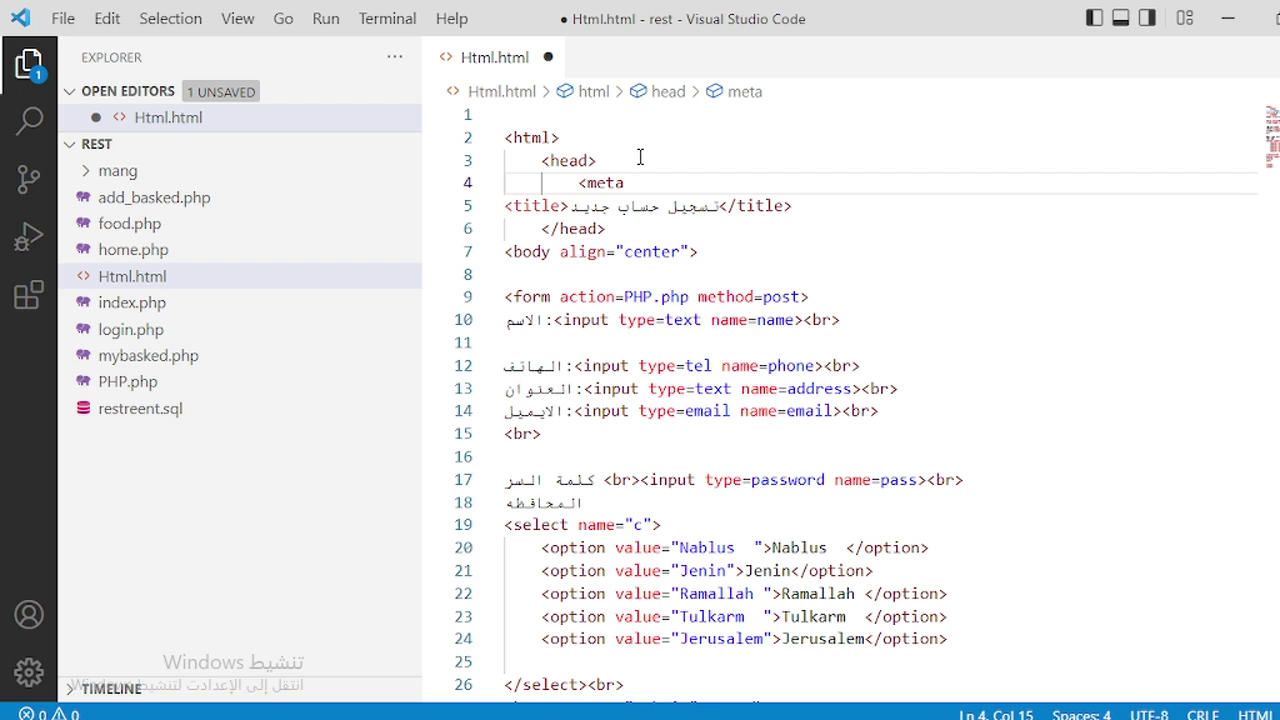
{"action": "key", "text": "BackSpace"}
{"action": "key", "text": "BackSpace"}
{"action": "key", "text": "BackSpace"}
{"action": "key", "text": "BackSpace"}
- Insert the meta:utf Emmet tag that declares the UTF-8 charset on a new line above the title, and save Html.html
{"action": "key", "text": "Return"}
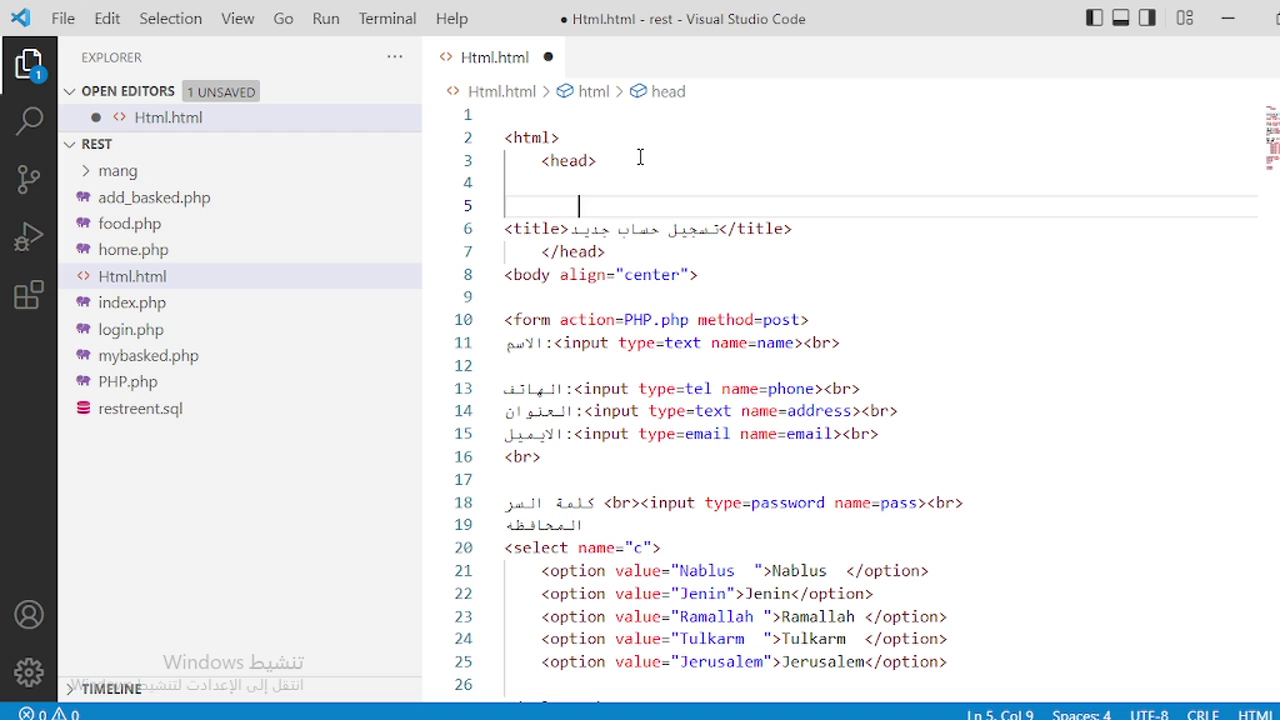
{"action": "type", "text": "me"}
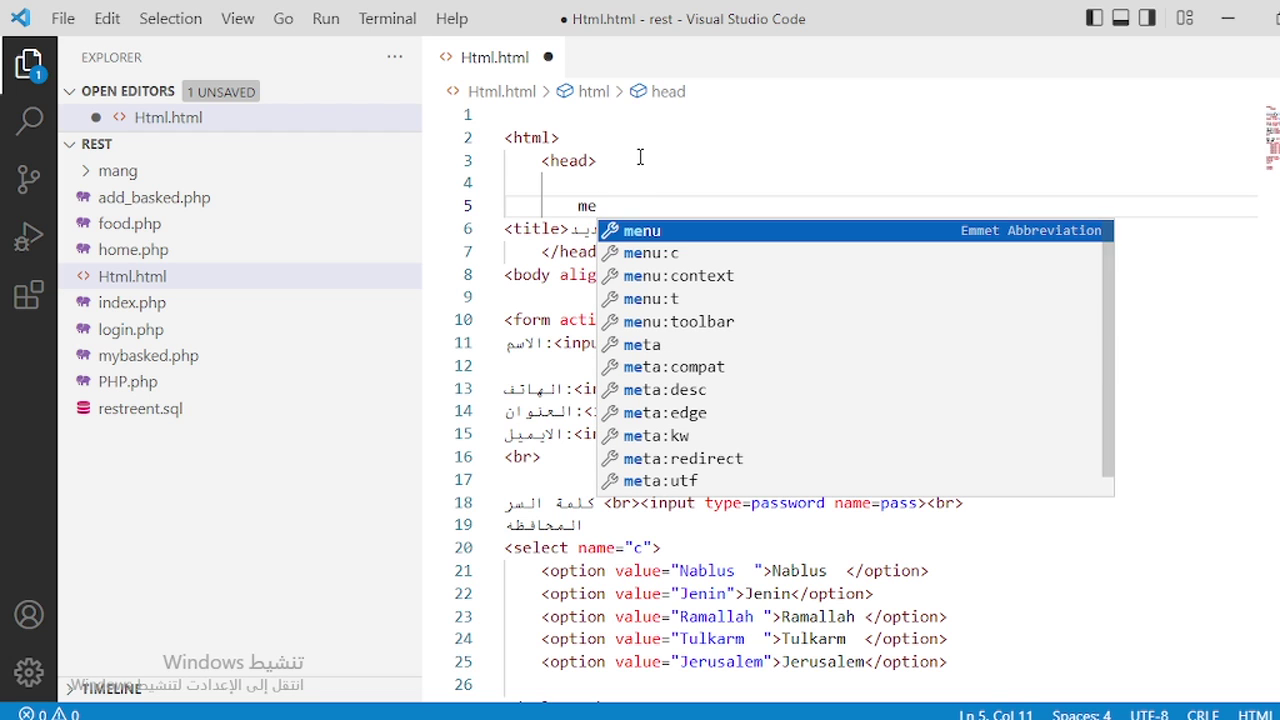
{"action": "key", "text": "Down"}
{"action": "key", "text": "Down"}
{"action": "key", "text": "Down"}
{"action": "key", "text": "Down"}
{"action": "key", "text": "Down"}
{"action": "key", "text": "Down"}
{"action": "key", "text": "Down"}
{"action": "key", "text": "Down"}
{"action": "key", "text": "Down"}
{"action": "key", "text": "Down"}
{"action": "key", "text": "Down"}
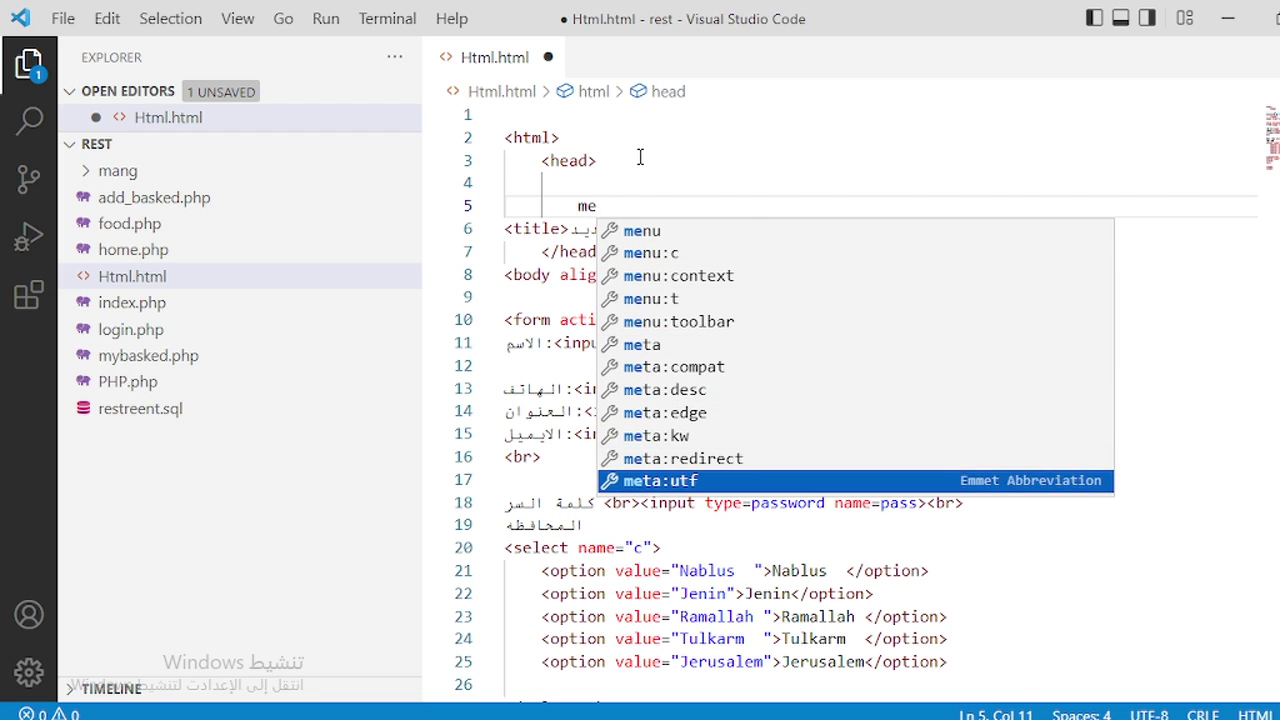
{"action": "key", "text": "Return"}
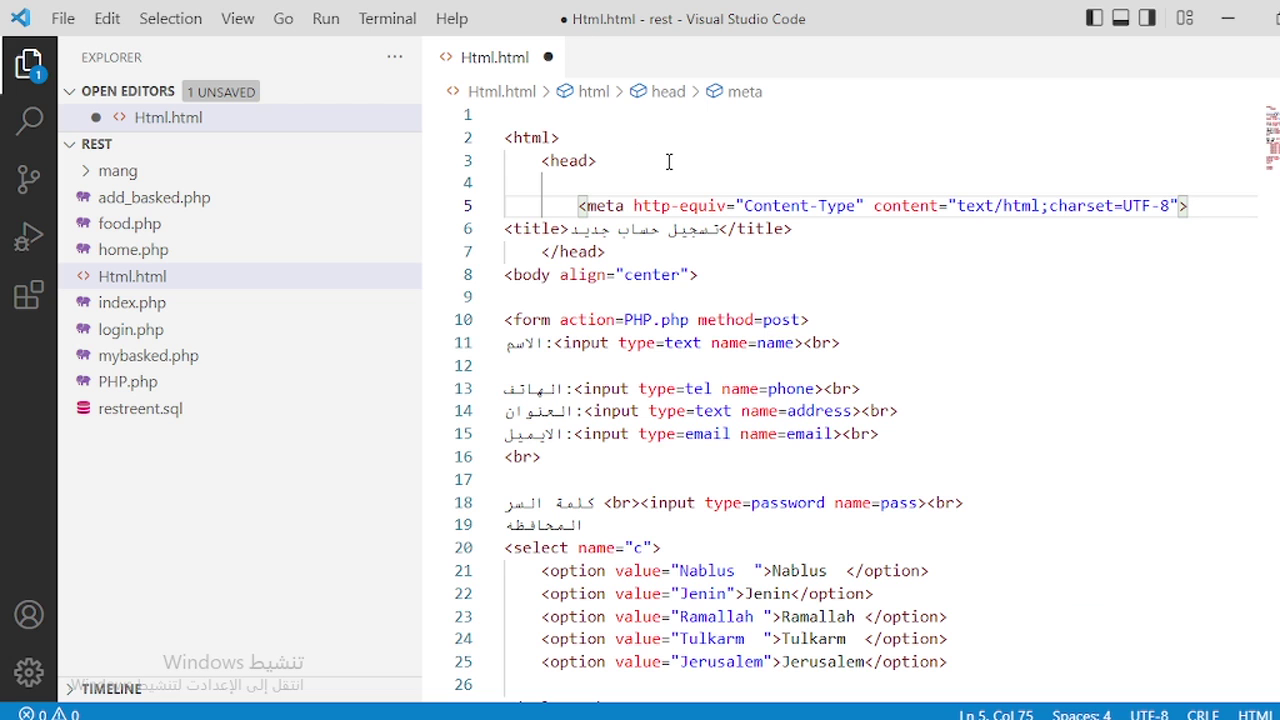
{"action": "key", "text": "ctrl+s"}
- Switch to the browser, reload the registration page and check its Arabic field labels
{"action": "key", "text": "alt+Tab"}
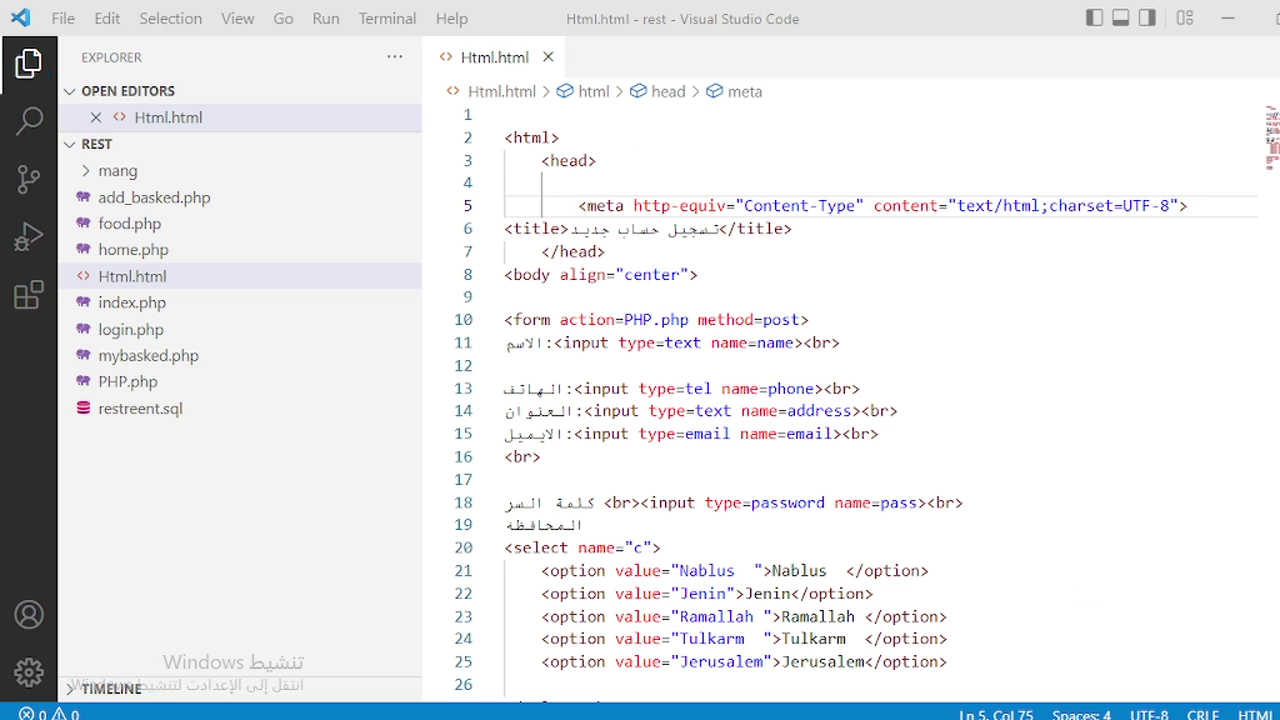
{"action": "key", "text": "F5"}
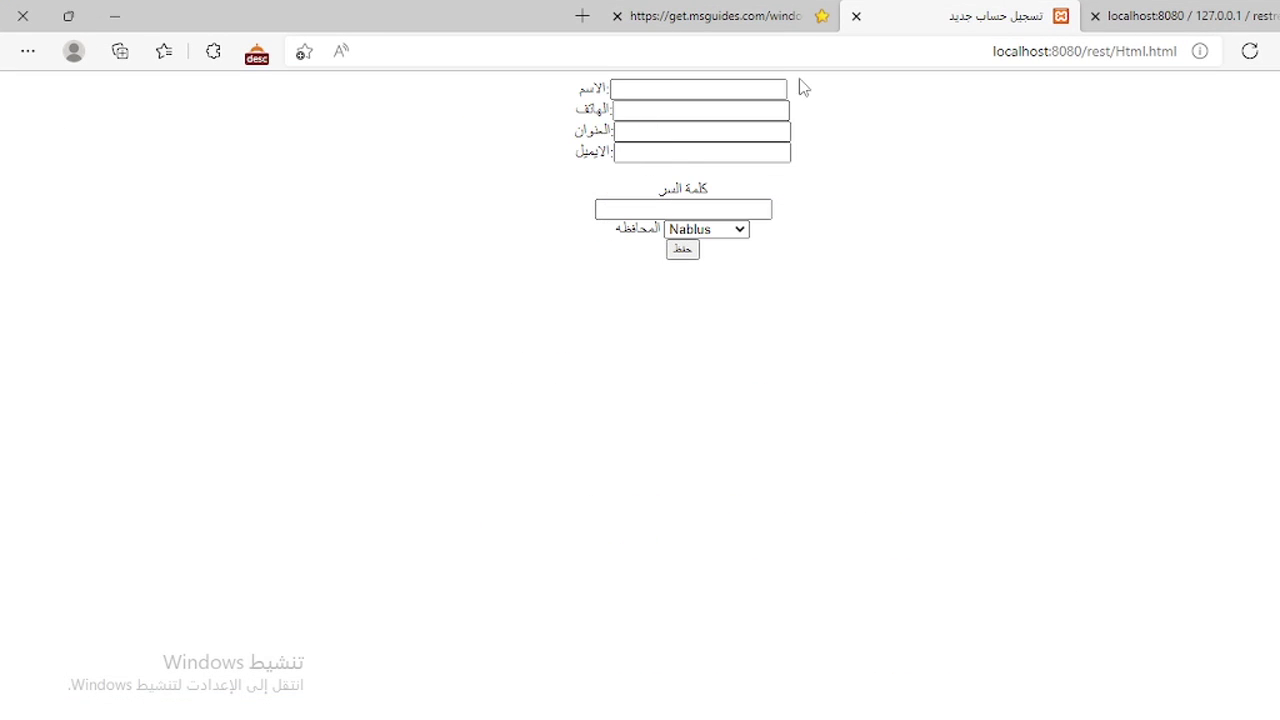
{"action": "left_click_drag", "start_coordinate": [596, 89], "coordinate": [680, 99]}
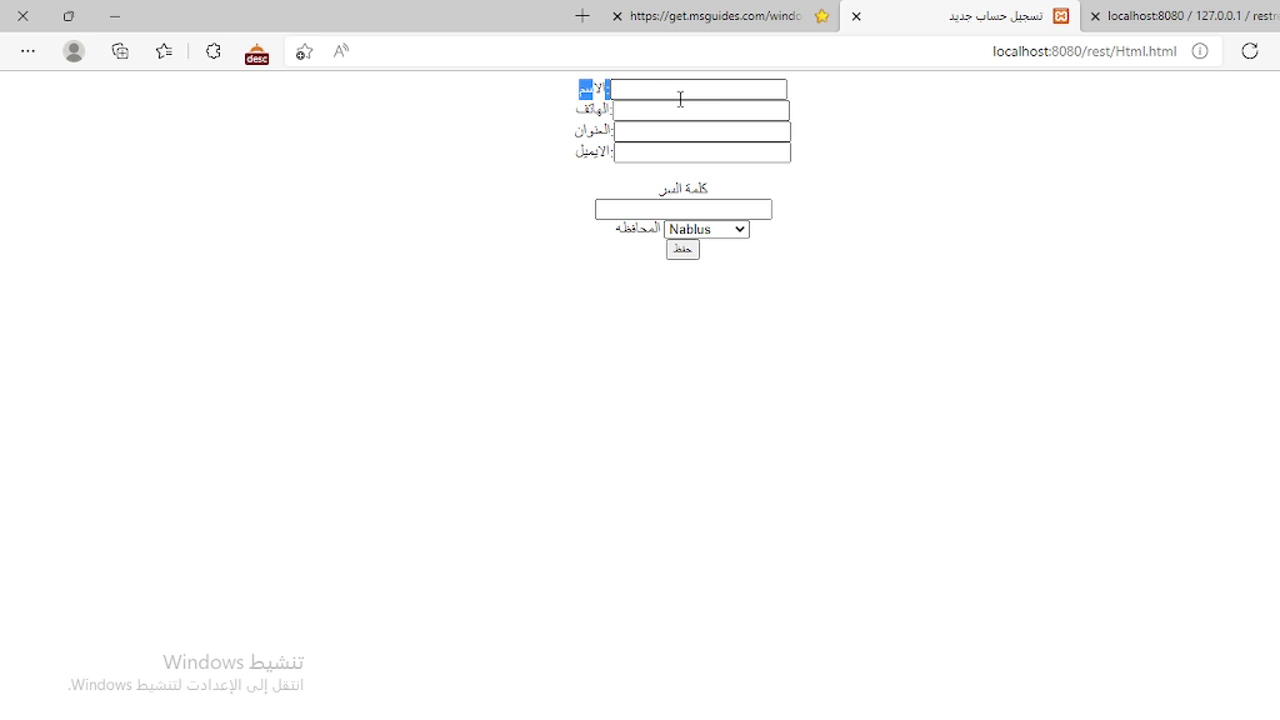
- Fill the registration form's name, phone, address and email fields from a saved autofill entry and select part of the email for editing
{"action": "left_click", "coordinate": [658, 86]}
{"action": "key", "text": "Down"}
{"action": "key", "text": "Return"}
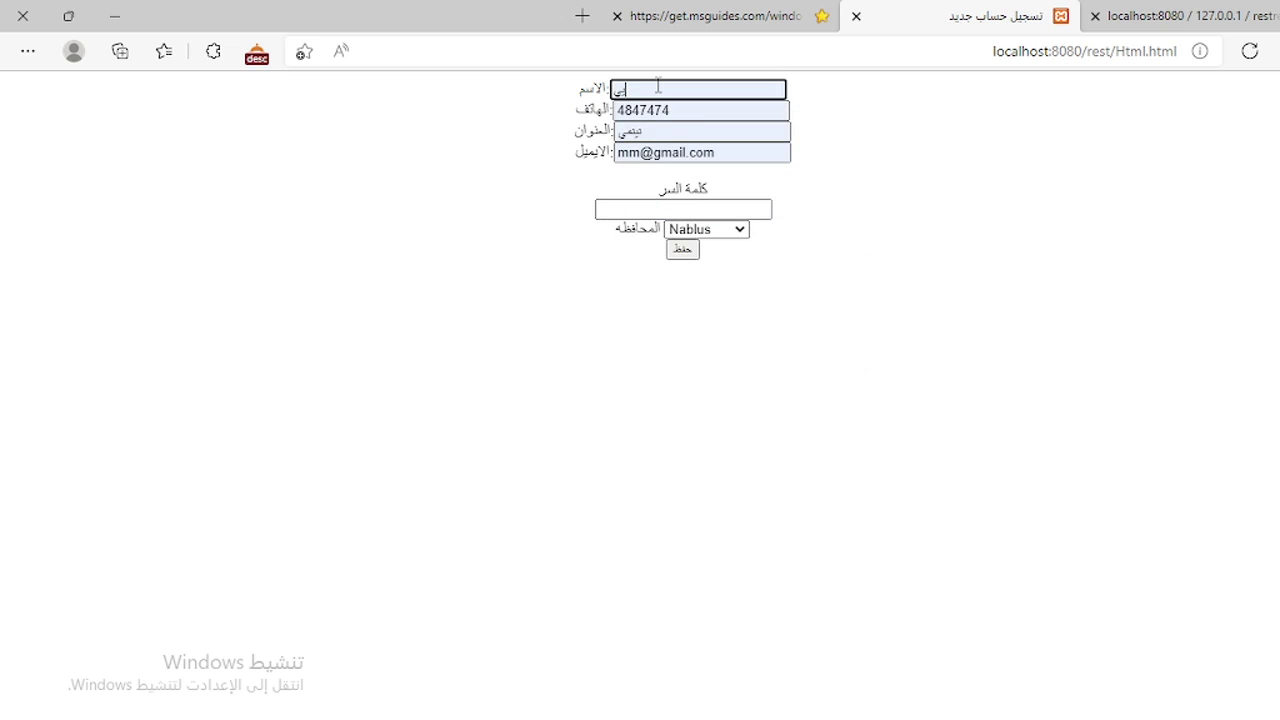
{"action": "double_click", "coordinate": [658, 156]}
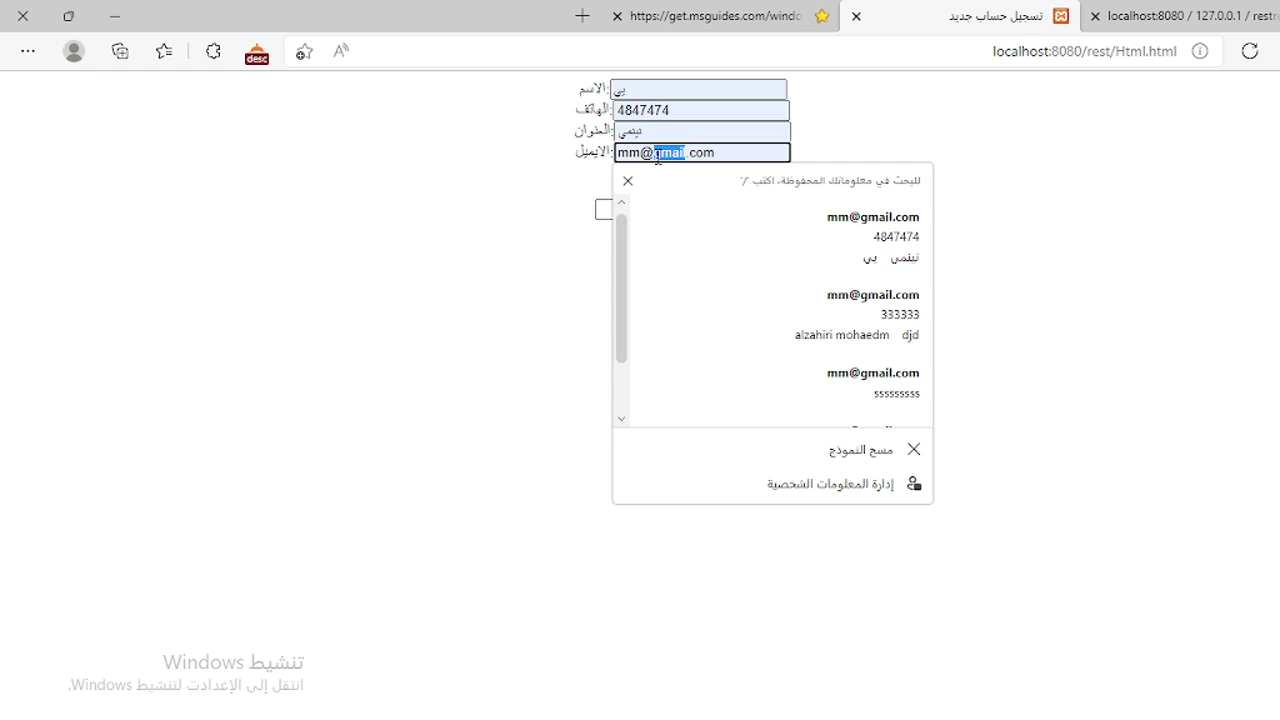